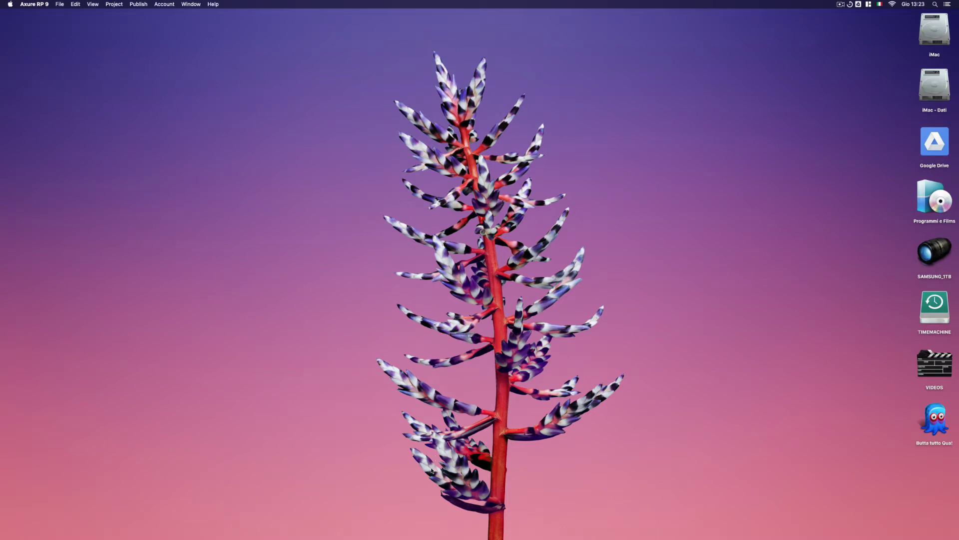
Step: Launch Axure RP 9 and stack an image, Heading 2, paragraph and primary button as a card
left_click(421, 514)
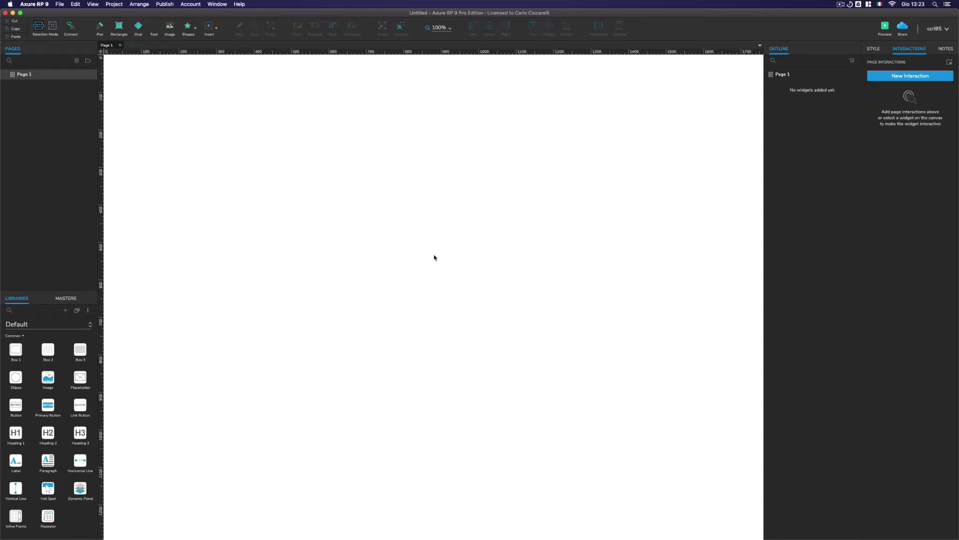
left_click_drag(434, 257, 307, 145)
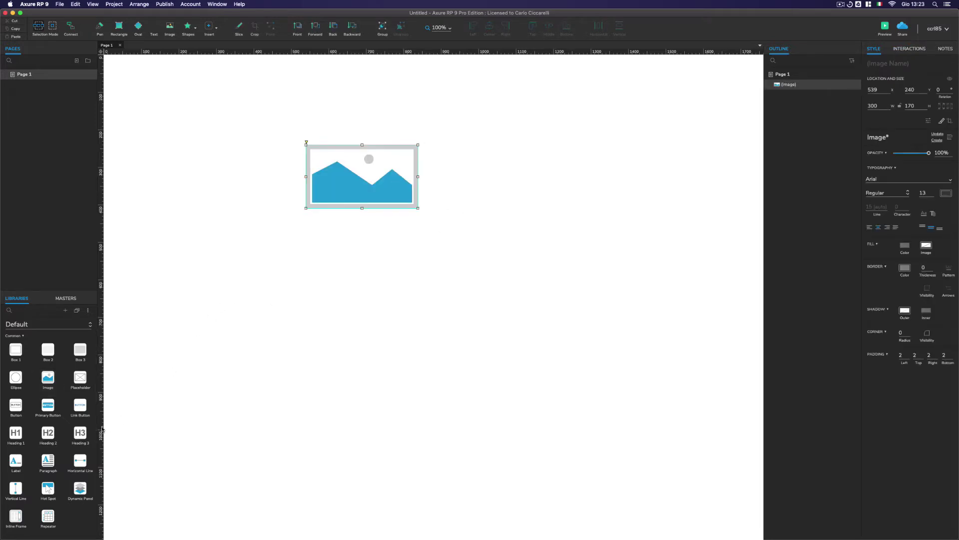
left_click_drag(50, 435, 306, 220)
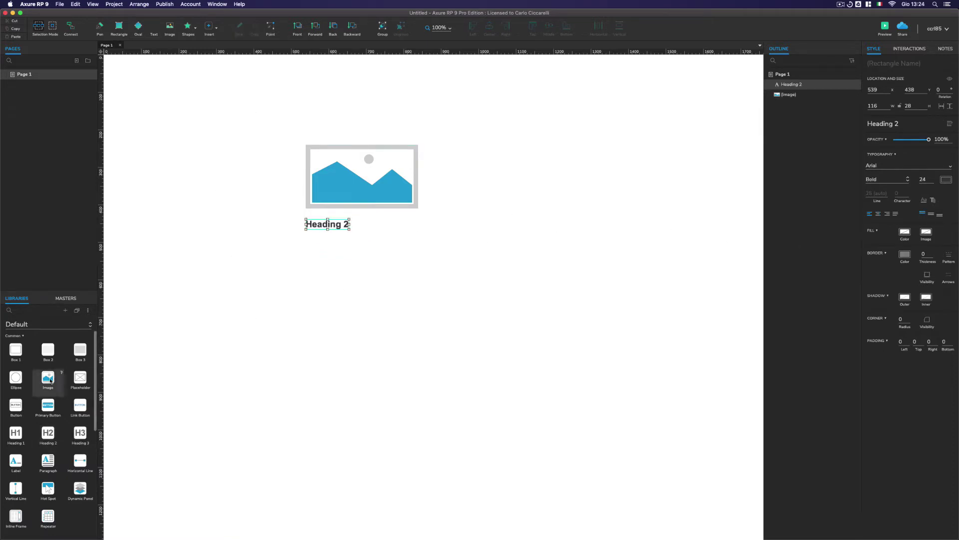
left_click_drag(50, 463, 305, 238)
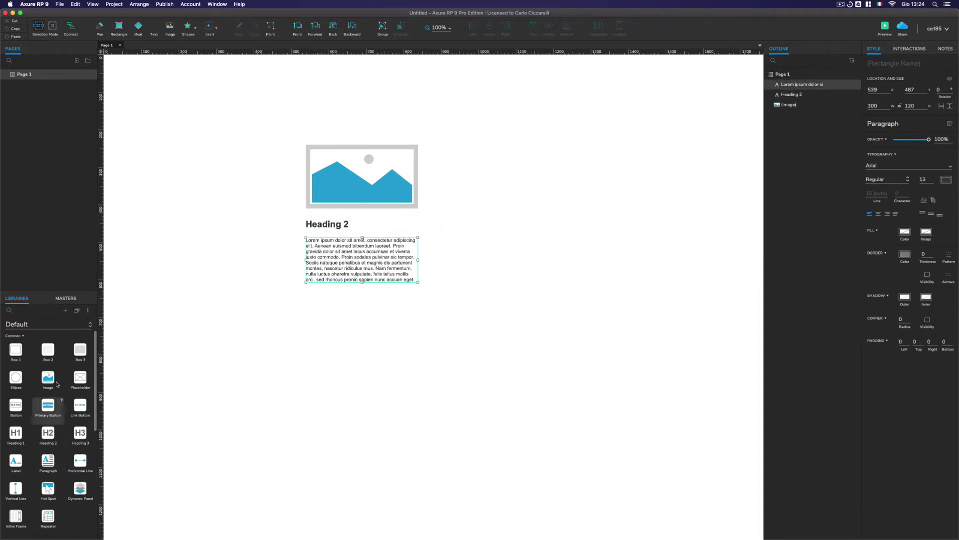
left_click_drag(48, 405, 303, 308)
Step: Give the Heading 2 top padding 24 and bottom padding 16, and move it up under the image
left_click(349, 229)
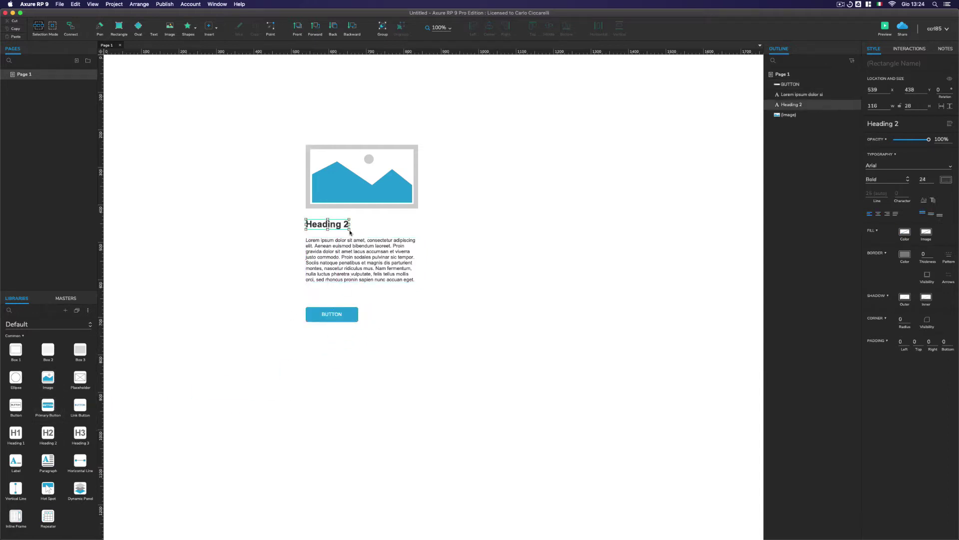
left_click(930, 341)
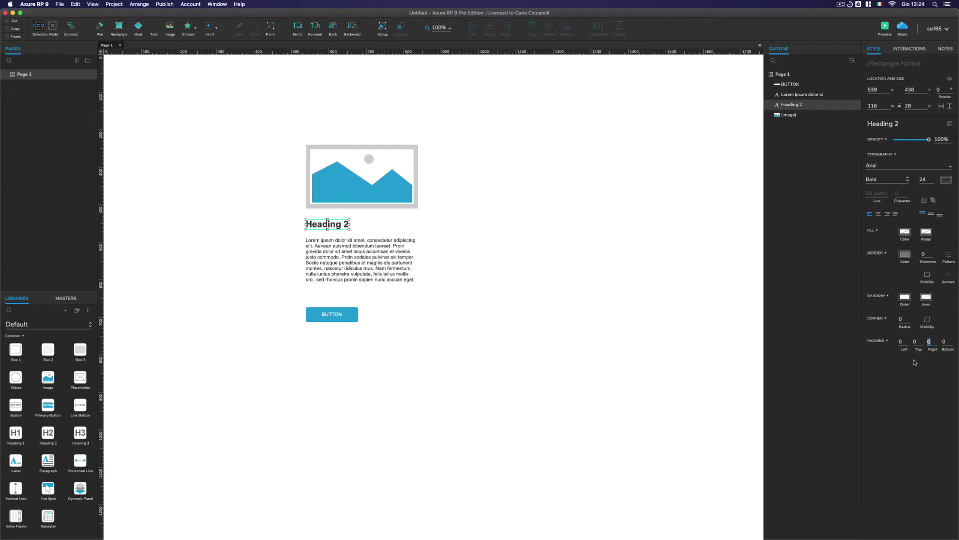
left_click(915, 342)
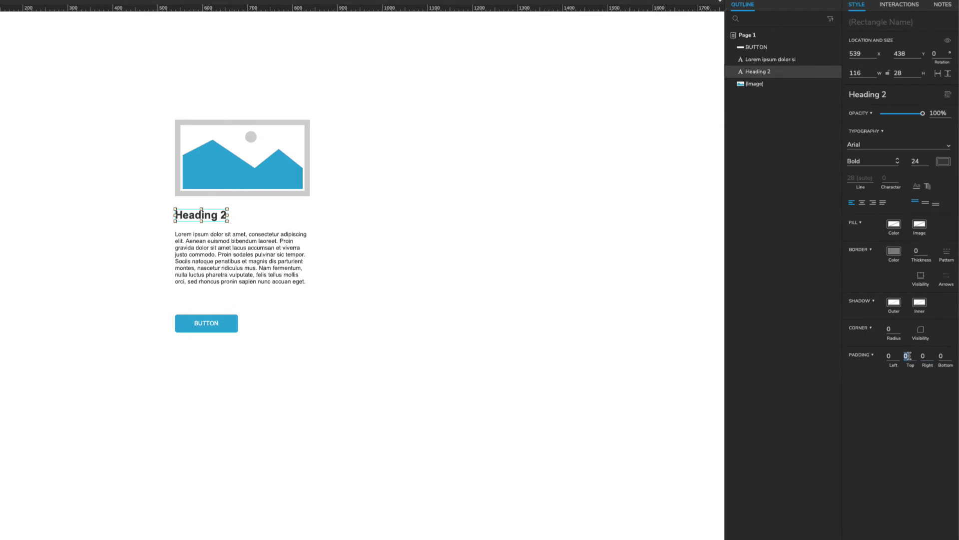
type("24")
key("Tab")
key("Tab")
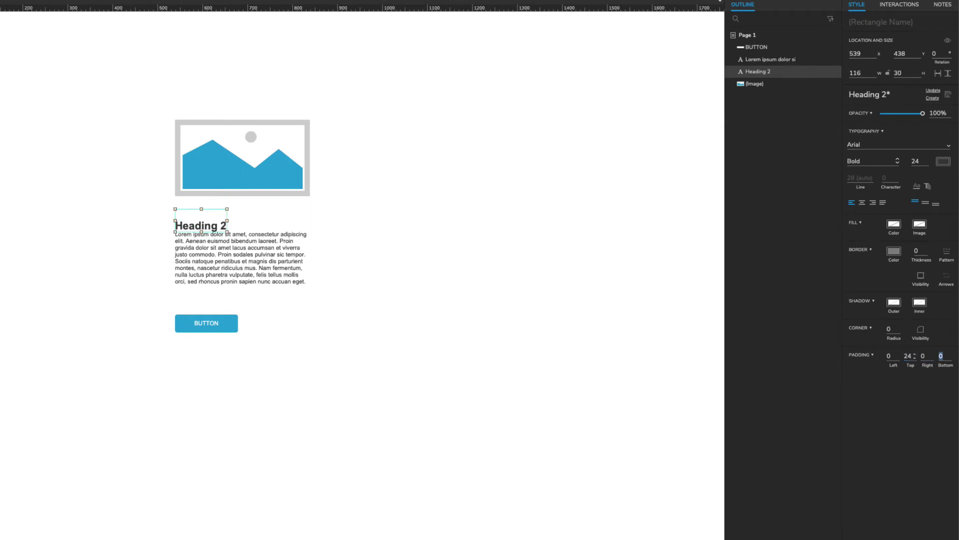
type("16")
left_click_drag(210, 224, 210, 211)
Step: Give the paragraph 40 bottom padding and move the button up just beneath it
left_click_drag(220, 265, 223, 249)
left_click(941, 356)
type("40")
left_click_drag(200, 324, 264, 318)
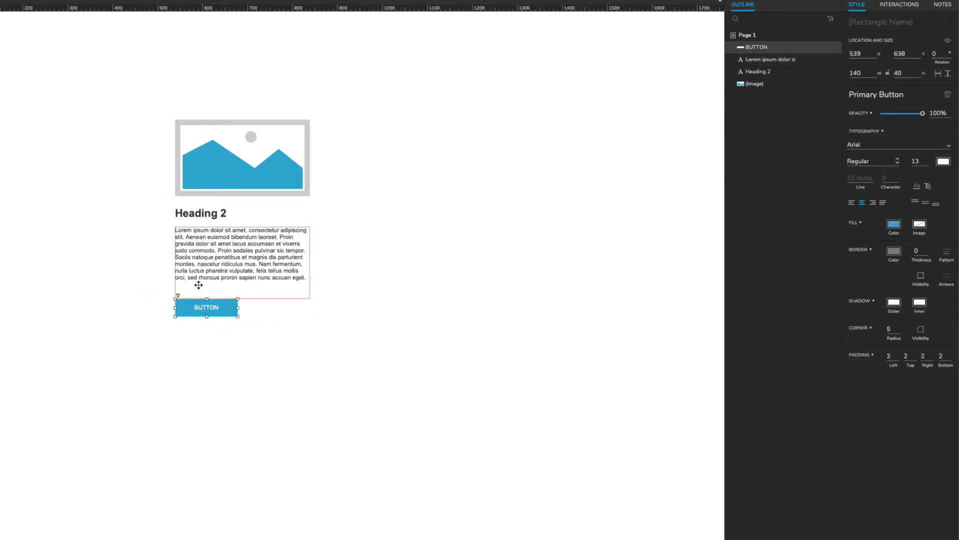
Step: Marquee-select all four card widgets together
left_click_drag(118, 113, 252, 355)
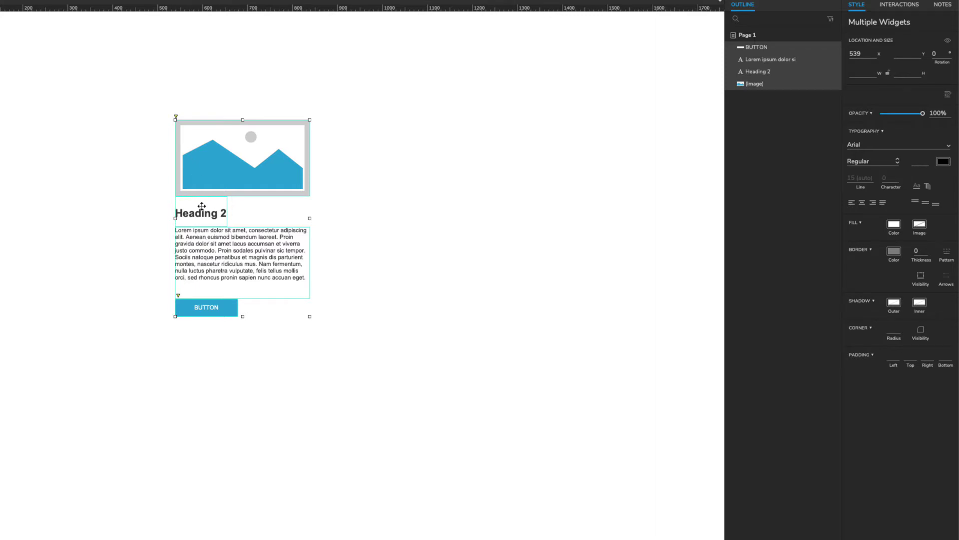
scroll(203, 225, "right", 1)
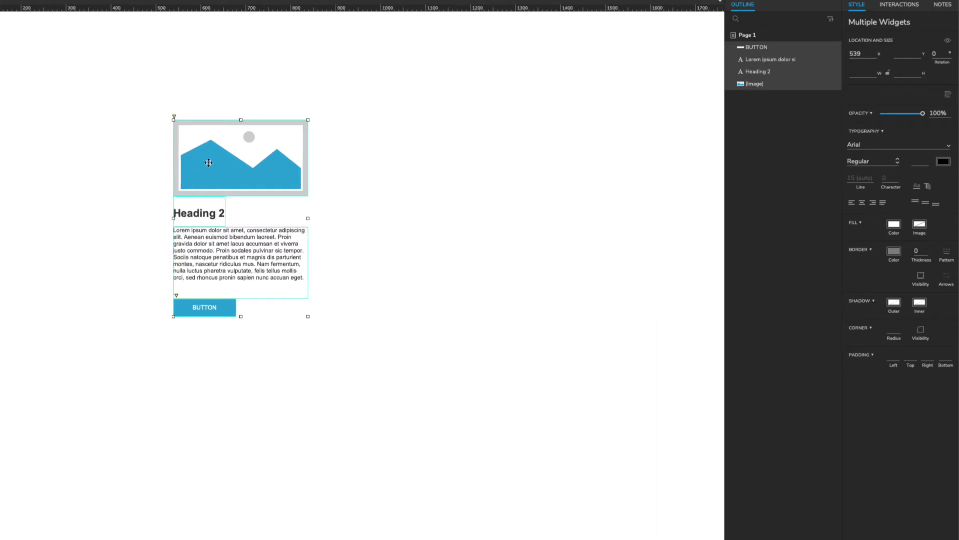
scroll(208, 263, "down", 1)
scroll(200, 170, "down", 2)
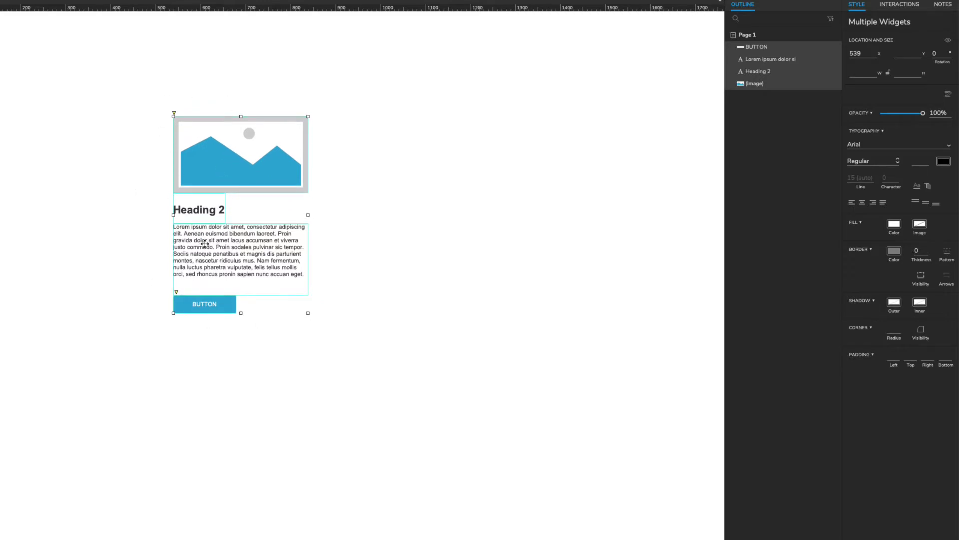
scroll(156, 268, "up", 1)
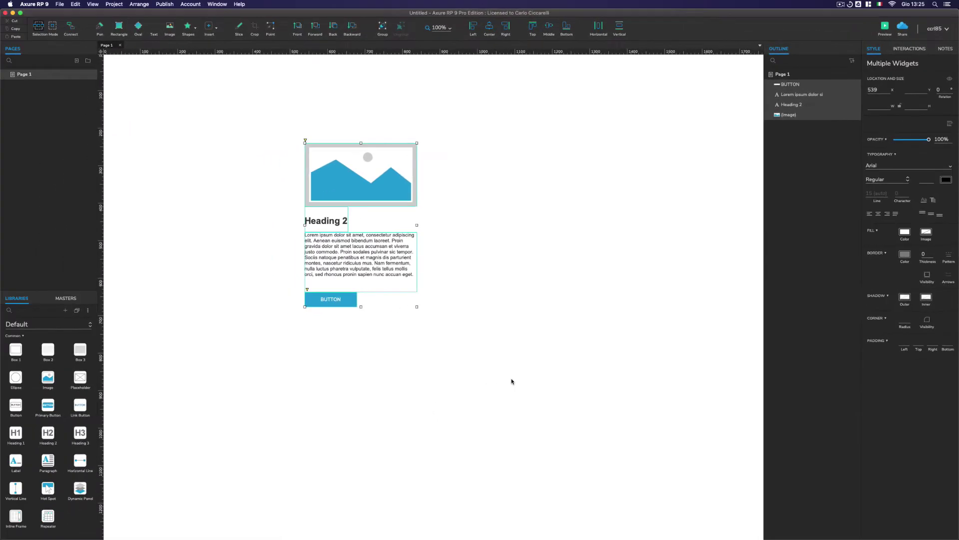
Step: Cut the card widgets, add a repeater, and paste the card in place of its default rectangle
key("Delete")
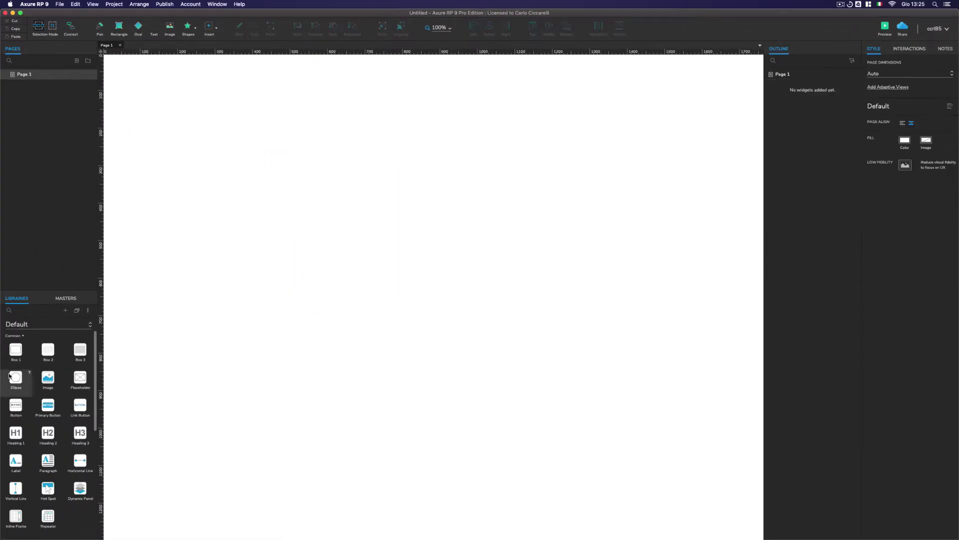
left_click_drag(78, 489, 267, 217)
double_click(297, 237)
left_click(296, 228)
key("Delete")
key("super+v")
left_click_drag(354, 166, 323, 248)
Step: Move the repeater toward the top-left and lay it out horizontally with 16 column spacing
left_click(443, 175)
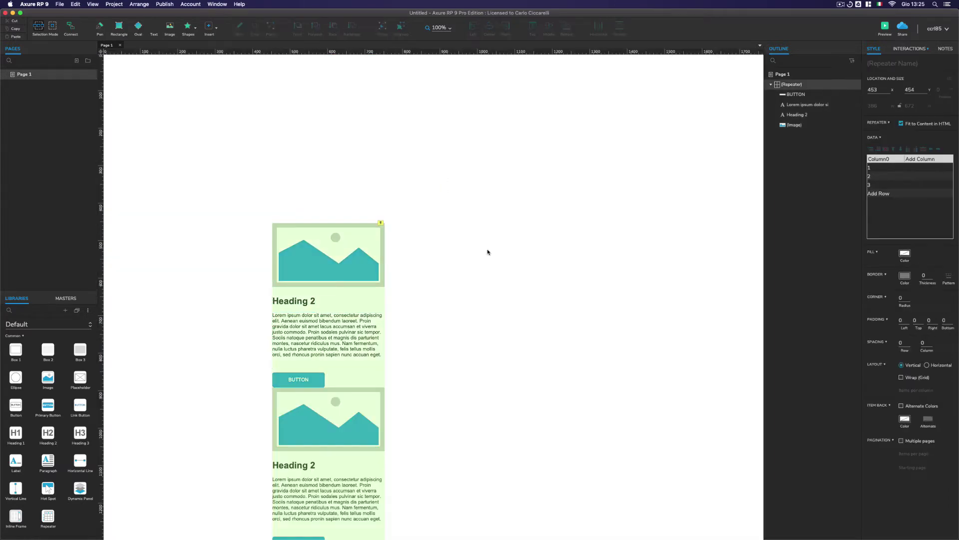
left_click_drag(280, 211, 191, 199)
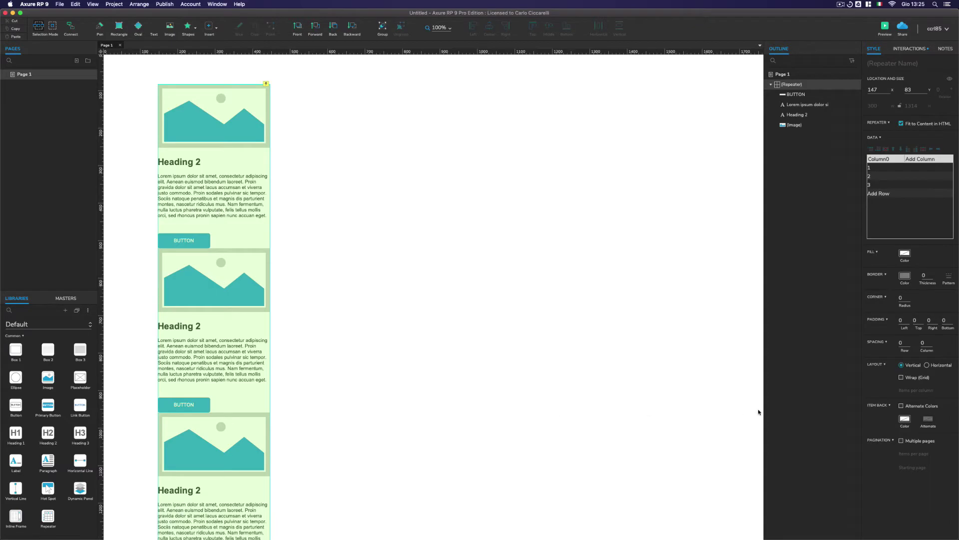
left_click(927, 365)
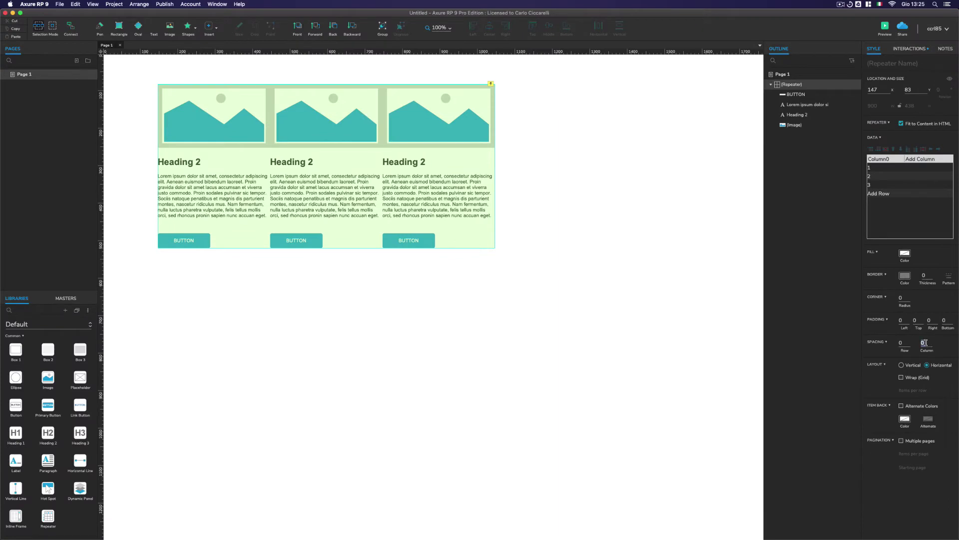
type("16")
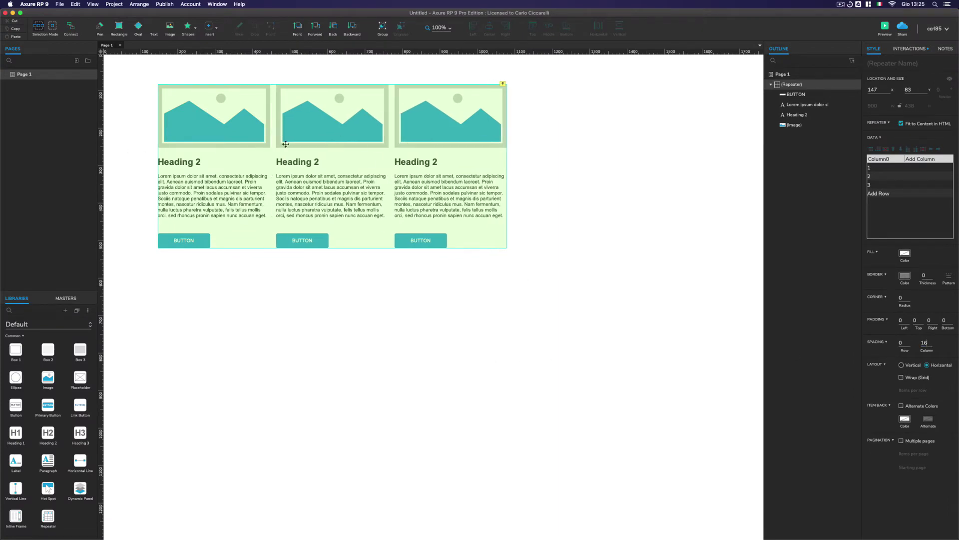
Step: Reposition the repeater and search the Icons library for 'arro'
left_click(463, 321)
left_click_drag(306, 206, 370, 275)
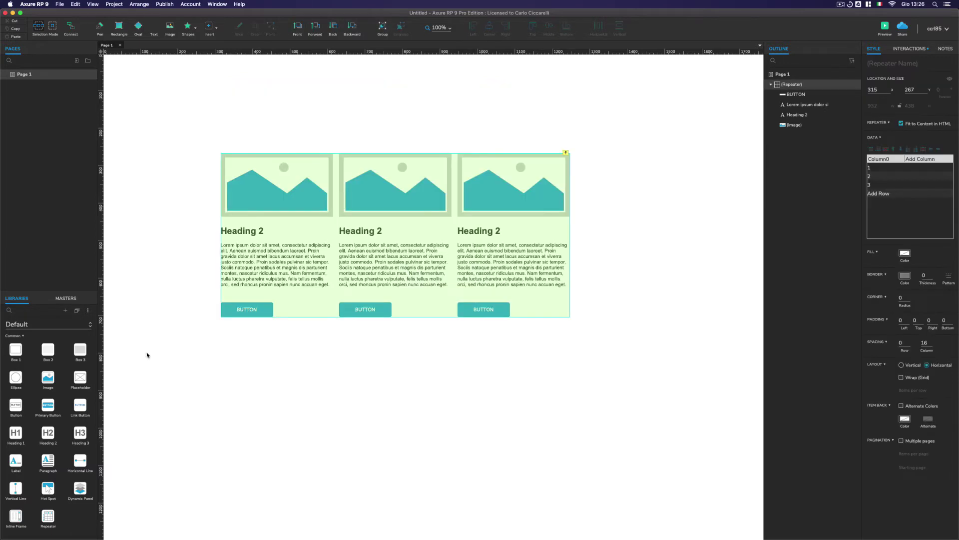
scroll(46, 452, "down", 10)
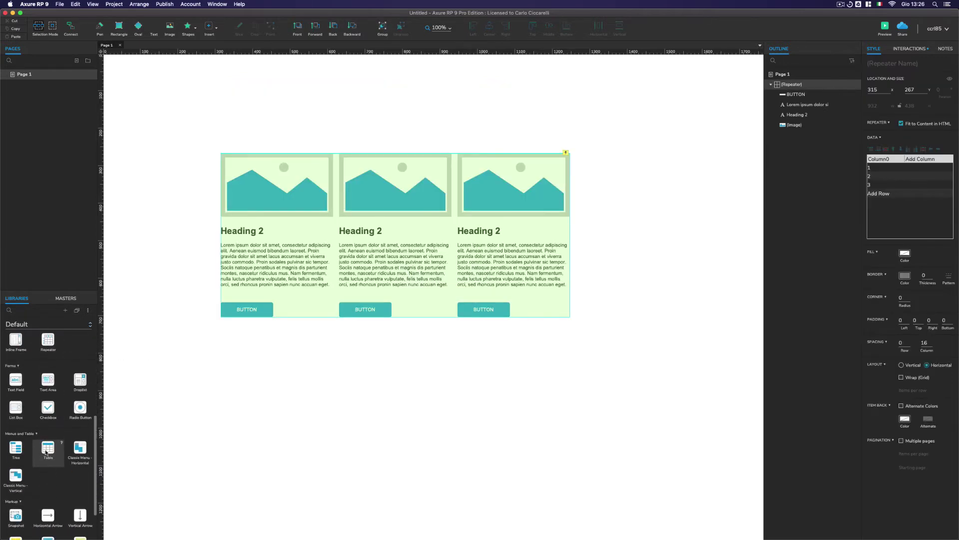
left_click(33, 325)
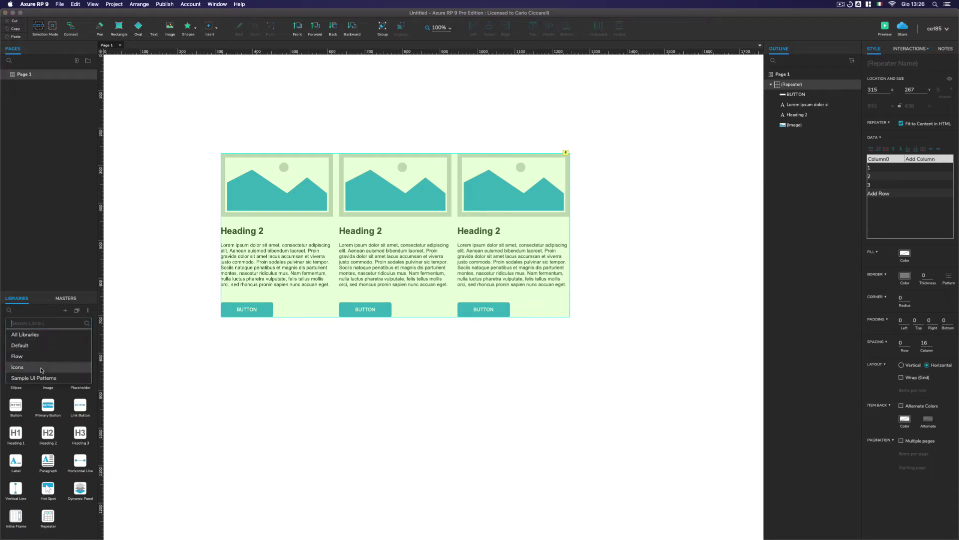
left_click(39, 368)
left_click(22, 311)
type("arrow")
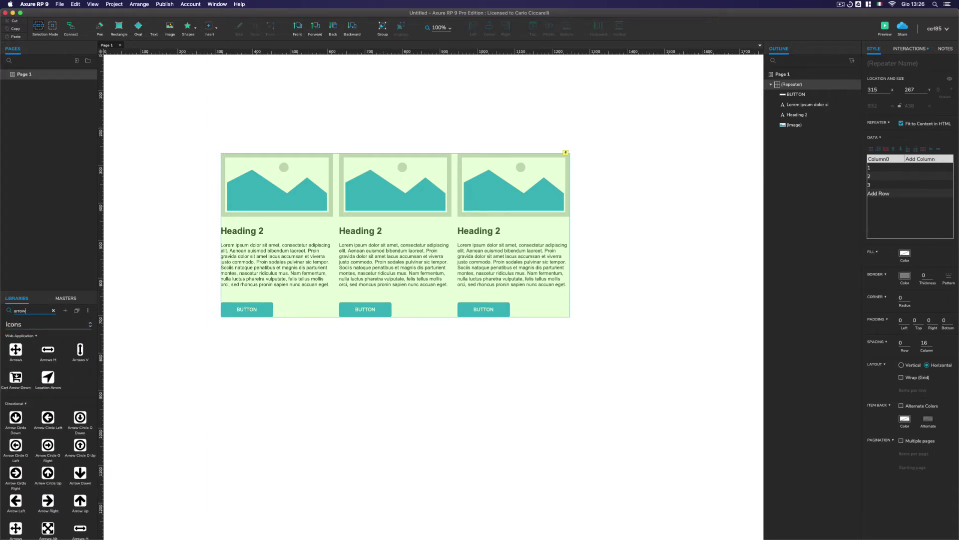
scroll(45, 486, "down", 3)
Step: Place Arrow Left and Arrow Right icons on either side of the cards
left_click_drag(16, 449, 188, 224)
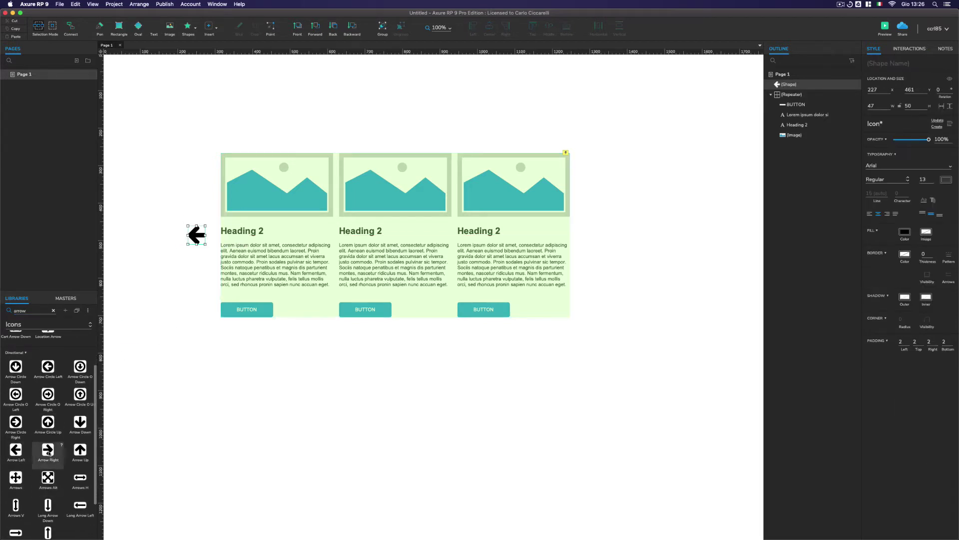
left_click_drag(48, 449, 577, 226)
left_click_drag(196, 234, 201, 235)
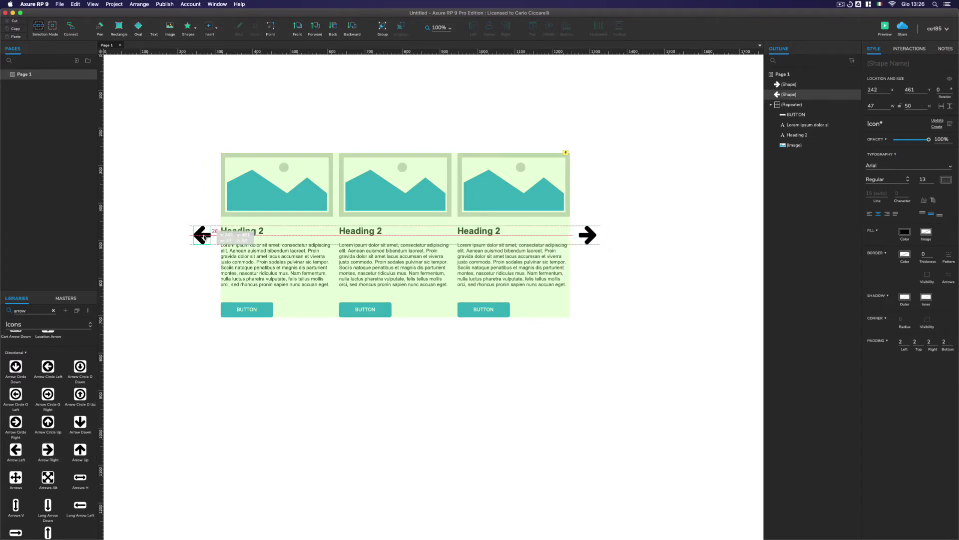
left_click(593, 239)
left_click_drag(593, 239, 589, 239)
left_click(447, 248)
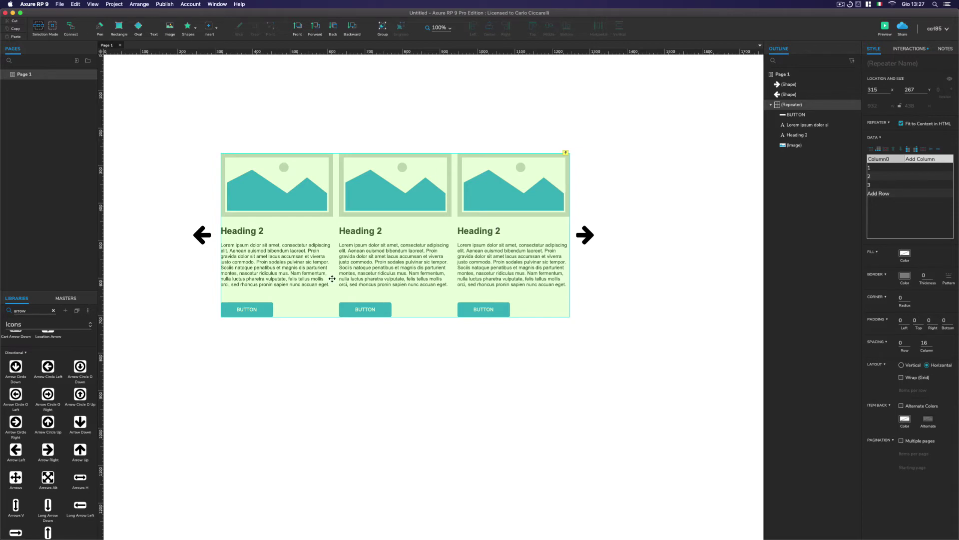
Step: Add an Item Loaded interaction setting the Heading 2 text to [[Item.title]]
left_click(886, 49)
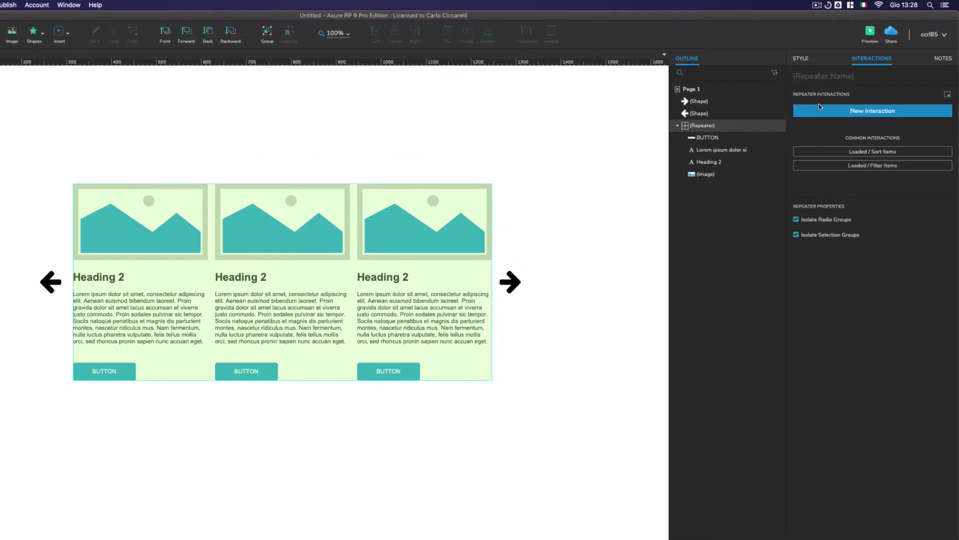
left_click(887, 93)
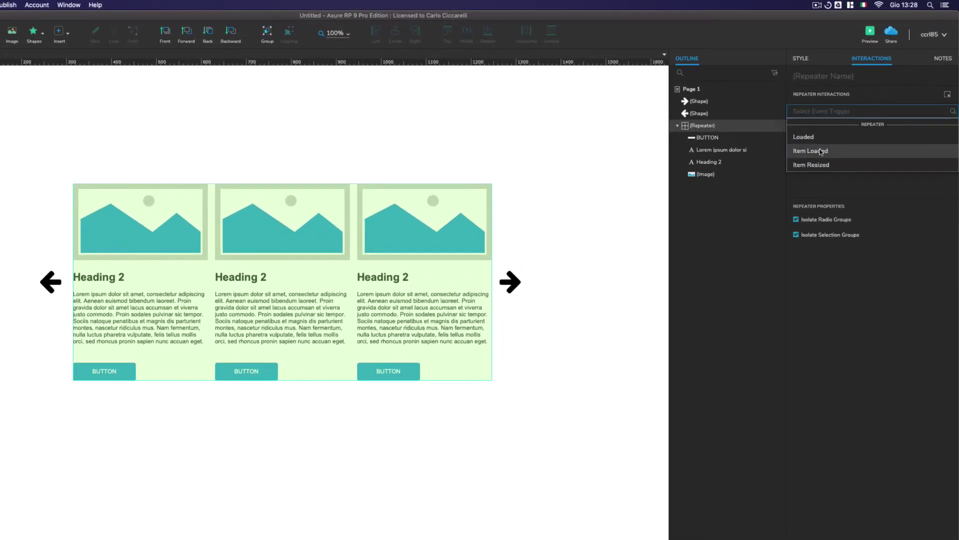
left_click(821, 151)
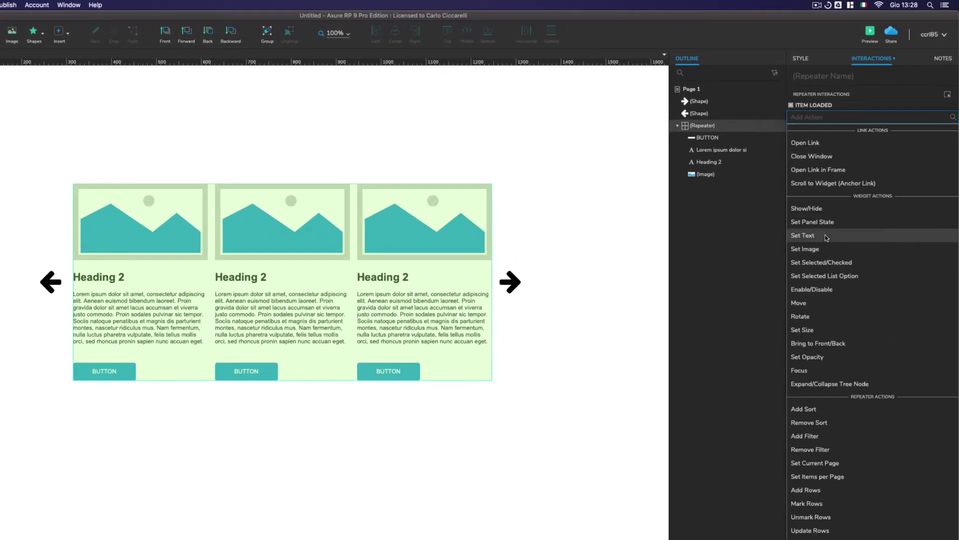
left_click(799, 233)
left_click(833, 235)
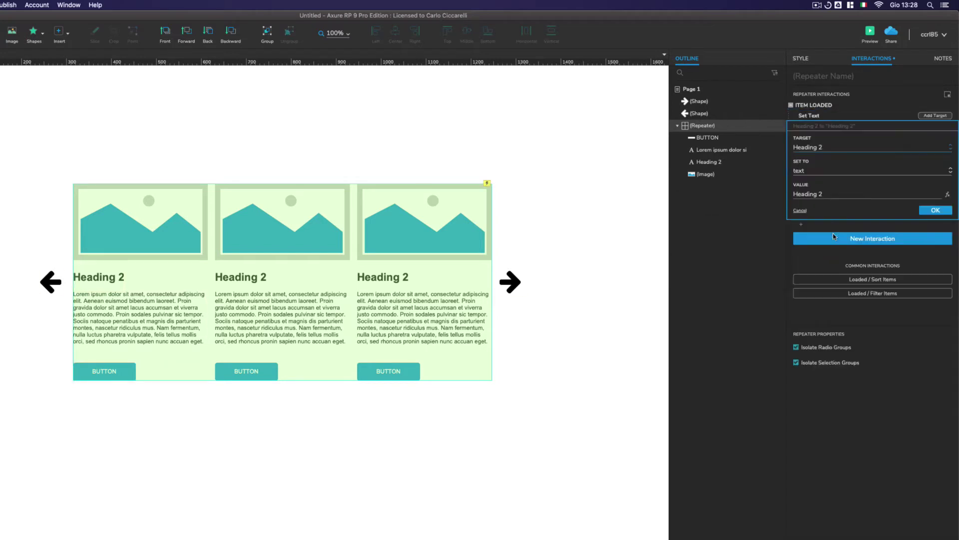
key("BackSpace")
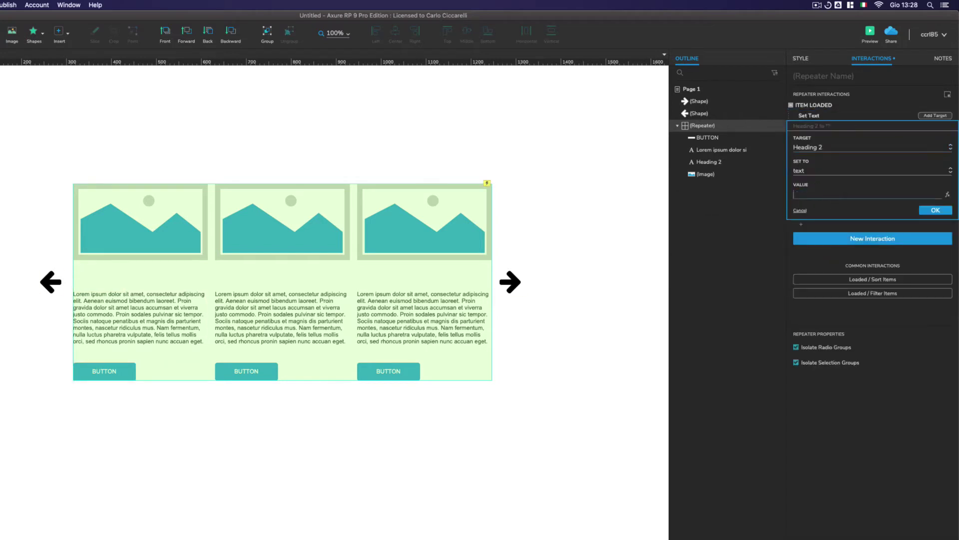
type("[[]]")
type("Item.")
type("title")
key("Return")
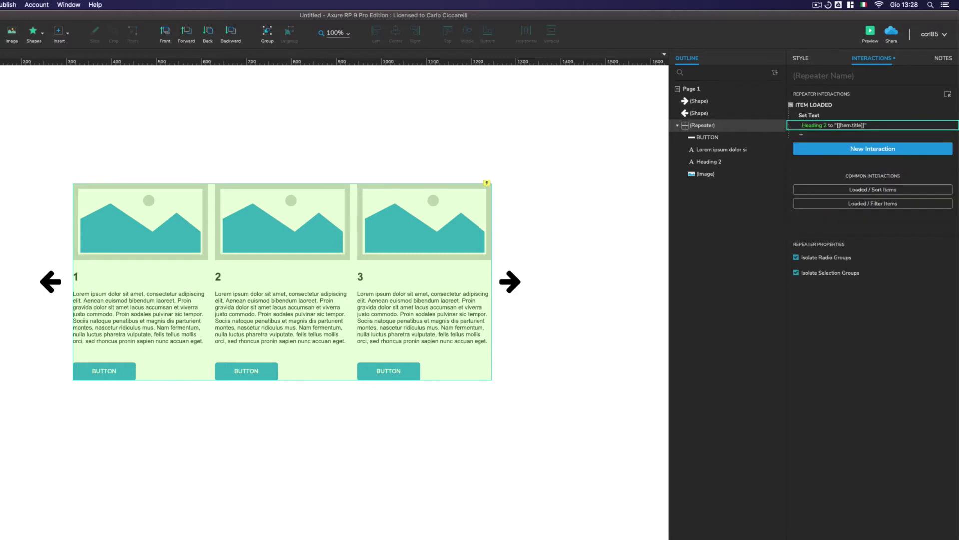
Step: Enter Title 1, Title 2 and Title 3 in the repeater's title data cells
left_click(796, 61)
double_click(809, 200)
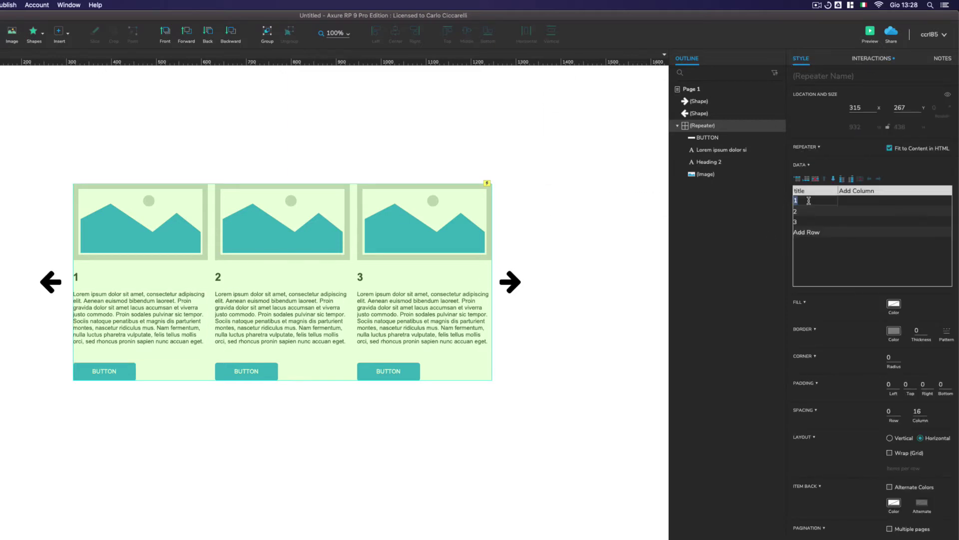
type("Title")
key("super+a")
key("super+c")
double_click(809, 211)
key("super+v")
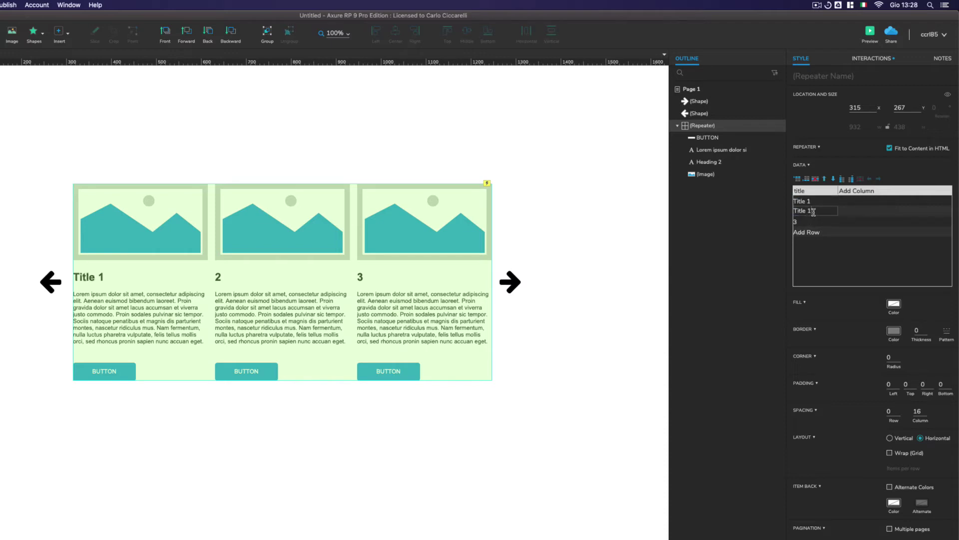
double_click(798, 220)
key("super+v")
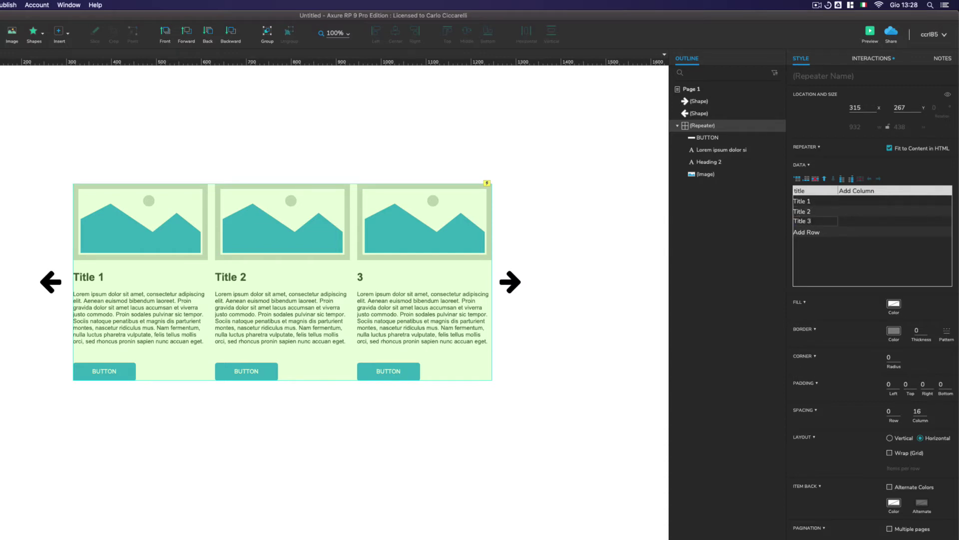
Step: Add new data rows for Title 4, Title 5 and Title 6
left_click(807, 231)
key("super+v")
key("BackSpace")
type("4")
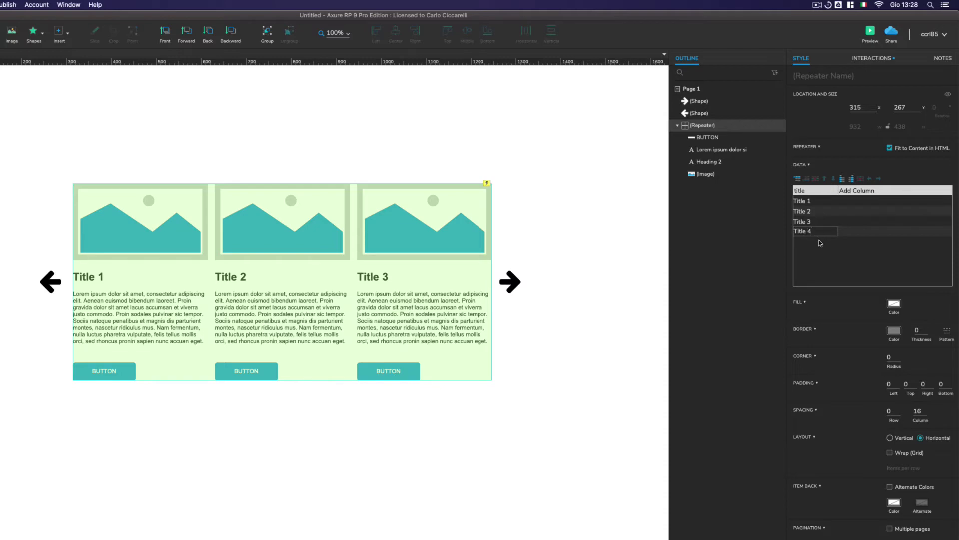
left_click(818, 241)
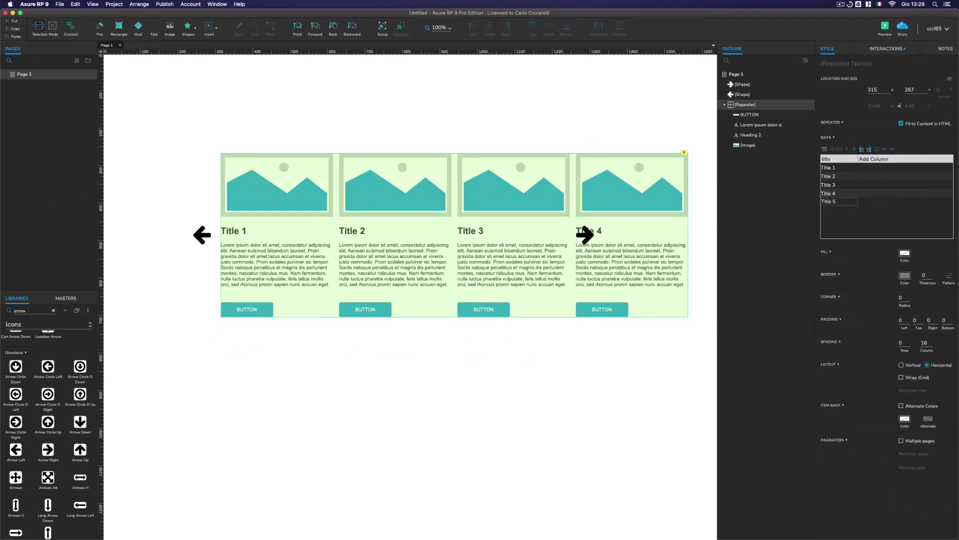
left_click(839, 210)
key("super+v")
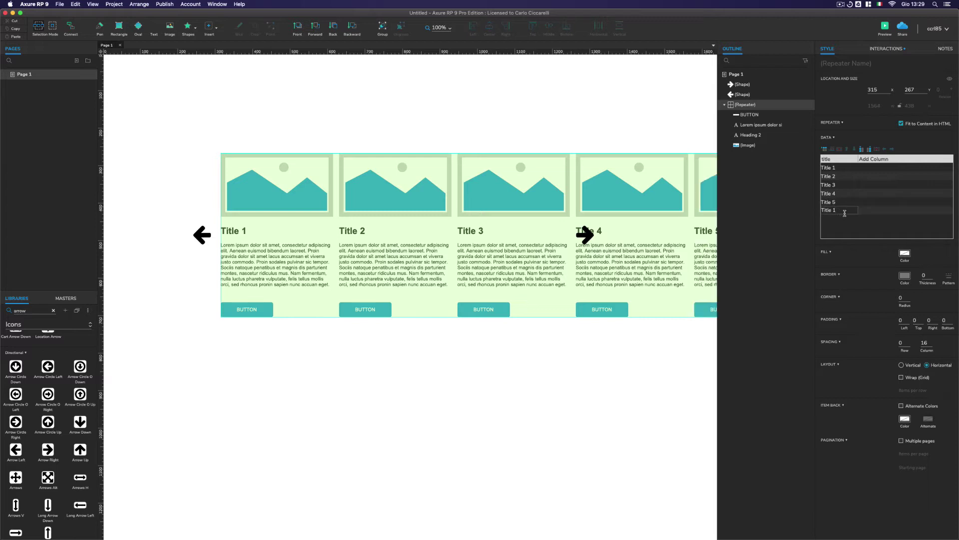
Step: Reselect the repeater and the right arrow on the canvas to check the cards
left_click(597, 373)
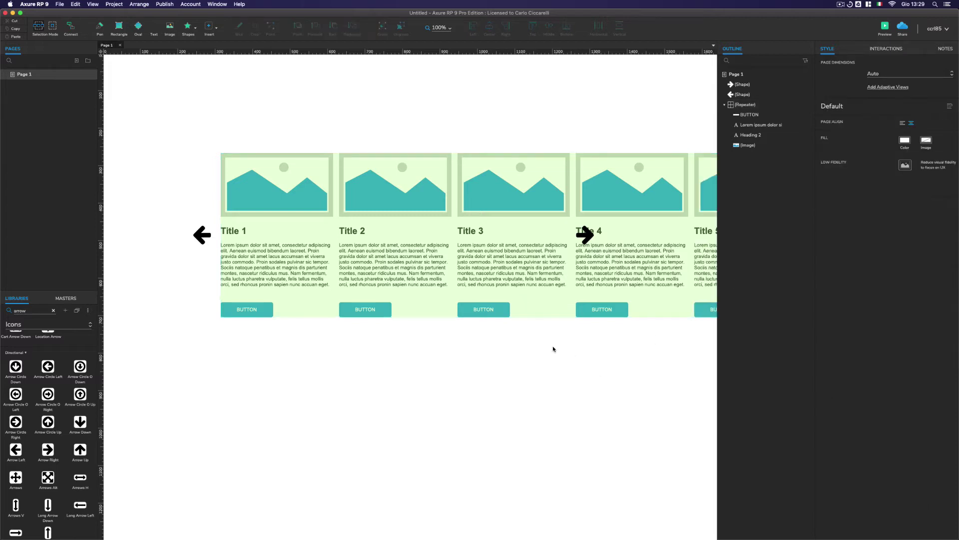
left_click(363, 286)
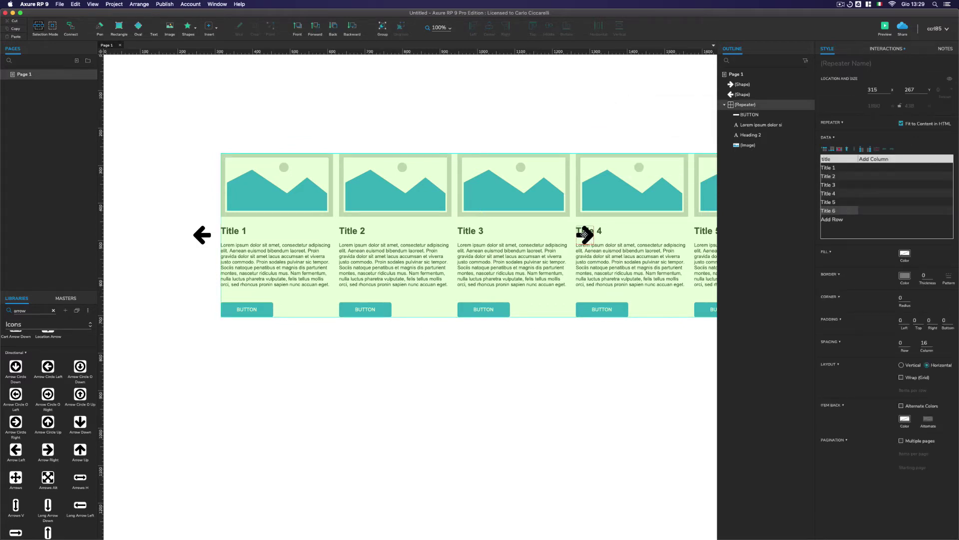
left_click(584, 233)
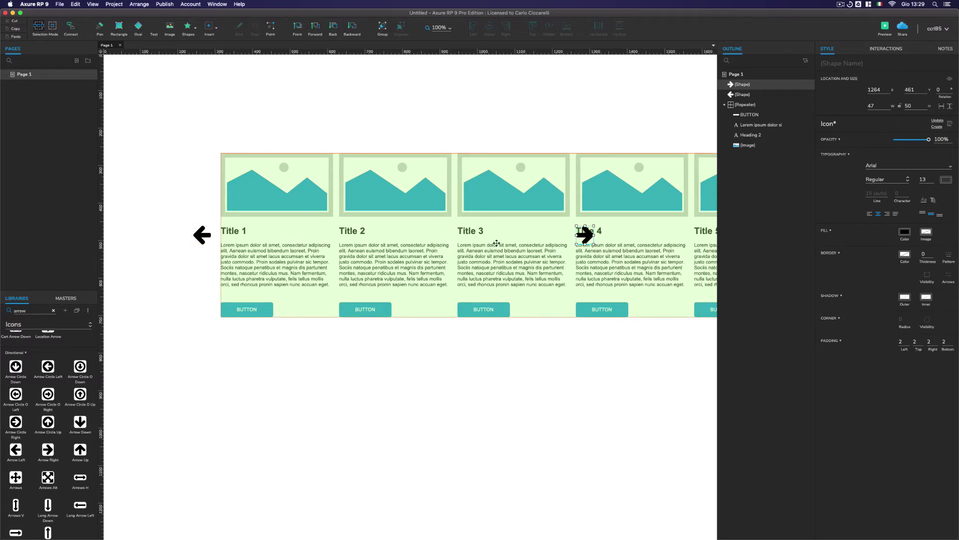
left_click(725, 107)
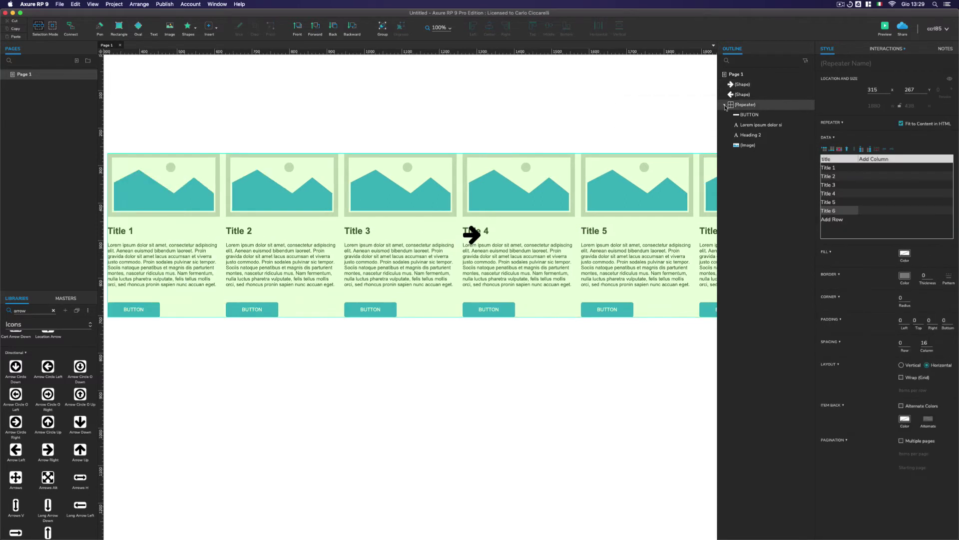
Step: Select the right arrow and add a Click or Tap interaction containing a Move action
left_click(724, 105)
left_click(391, 389)
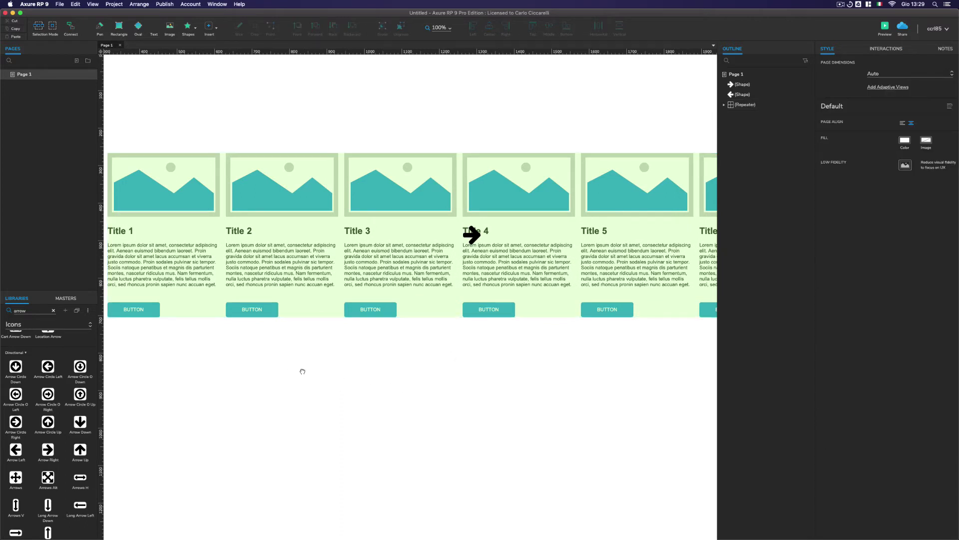
left_click_drag(343, 385, 455, 412)
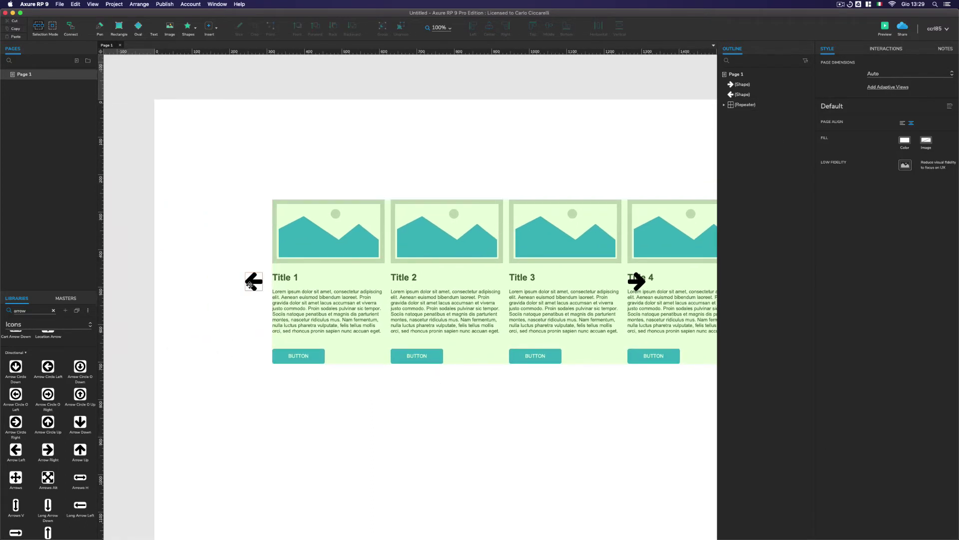
left_click(636, 281)
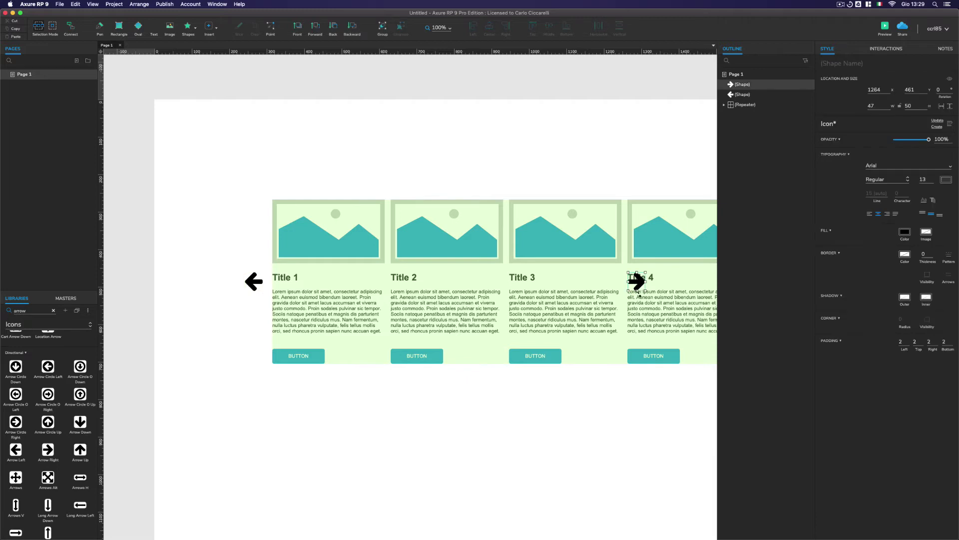
left_click(880, 50)
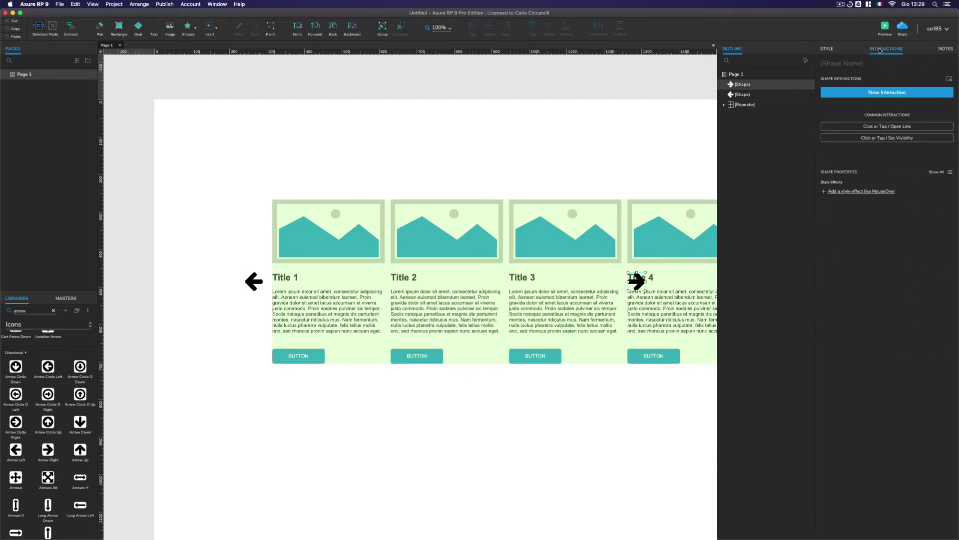
left_click(873, 94)
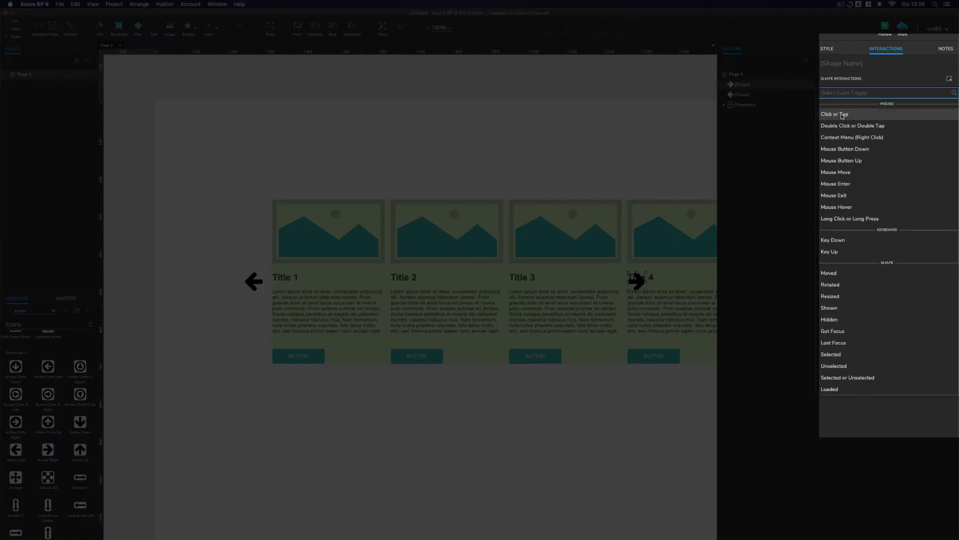
left_click(842, 115)
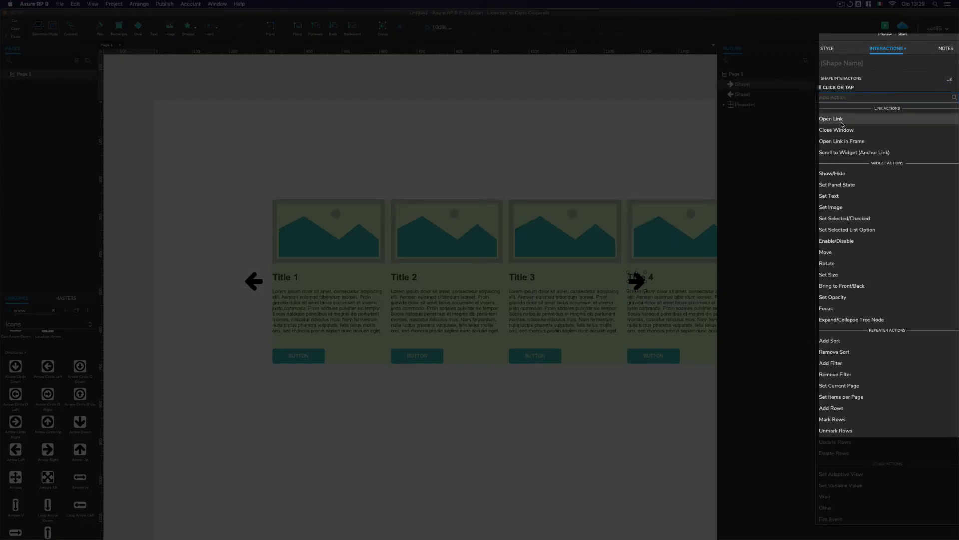
left_click(836, 256)
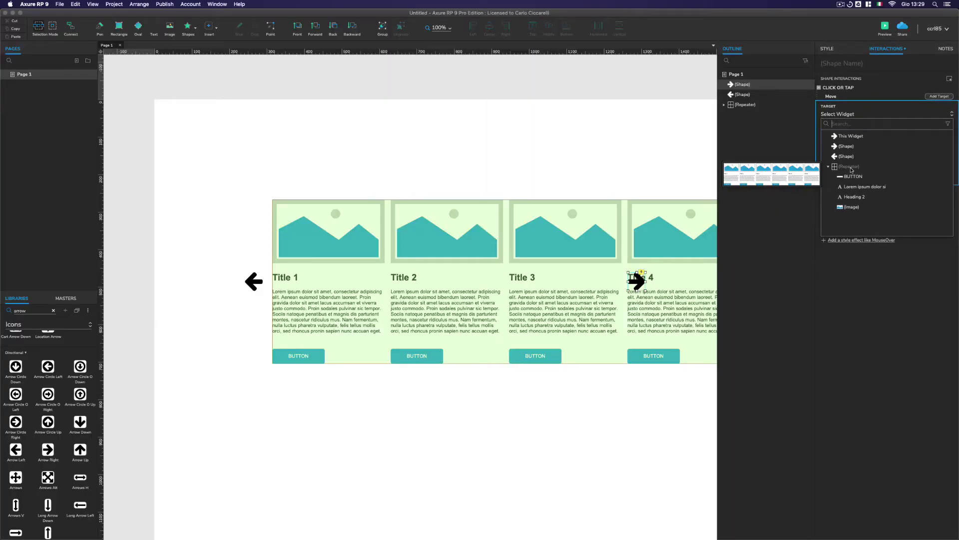
Step: From the Default library, place a dynamic panel over the cards and resize it to cover them
left_click(520, 393)
left_click(29, 324)
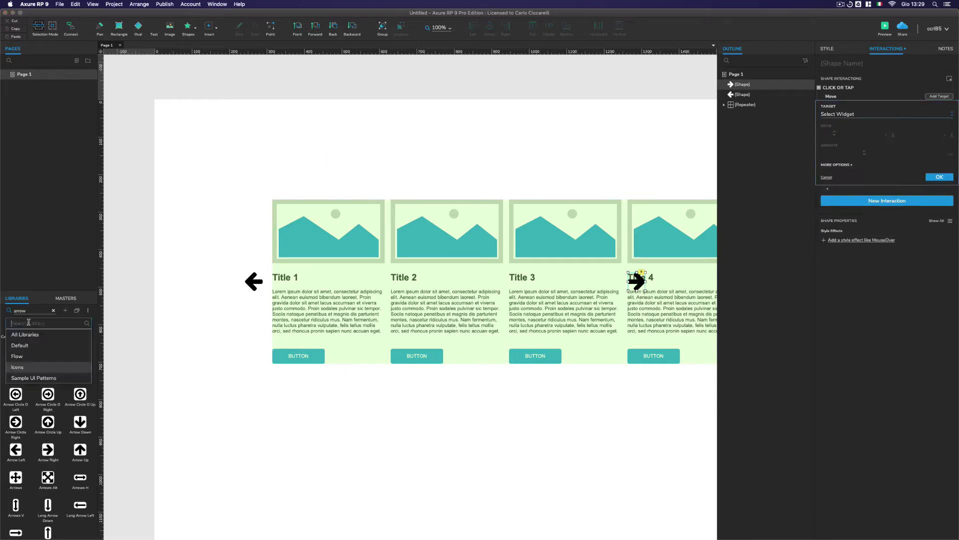
left_click(29, 345)
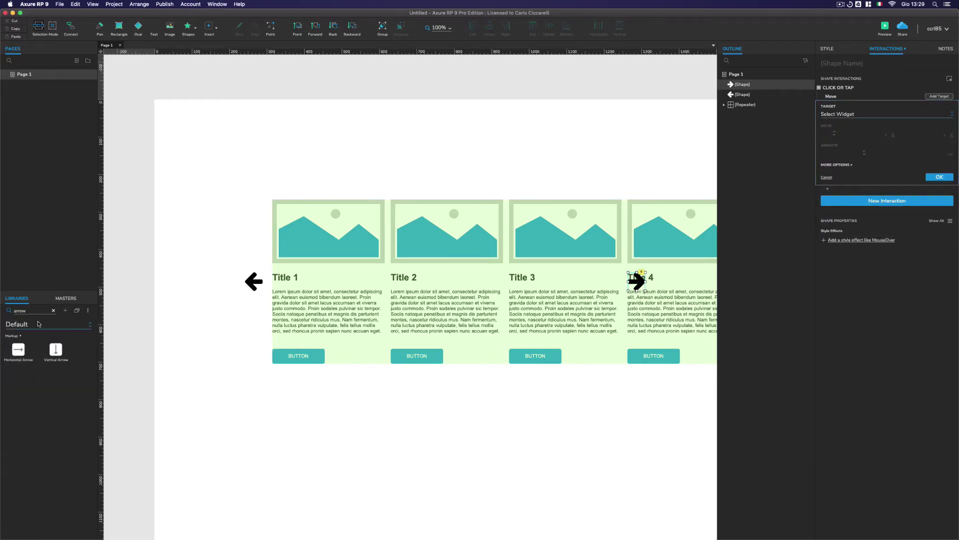
left_click(51, 310)
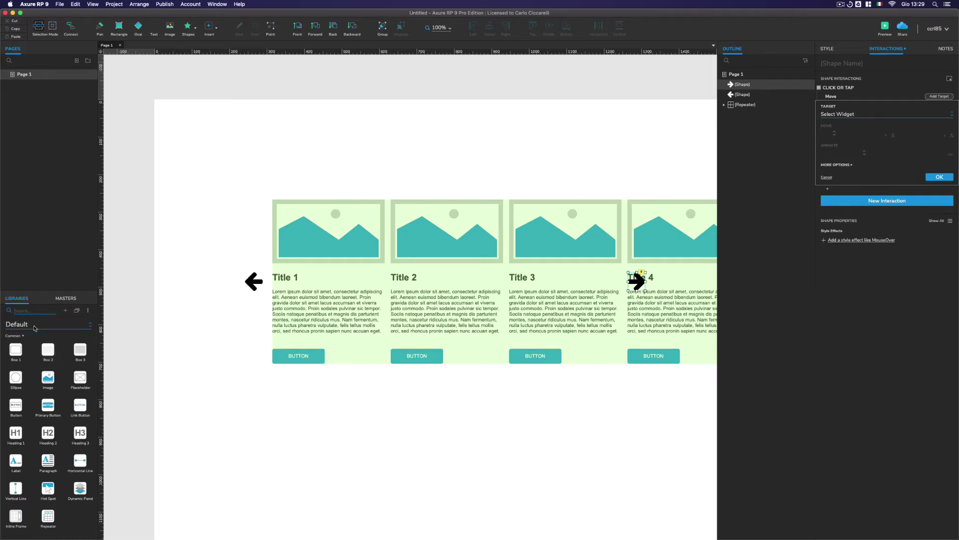
left_click_drag(80, 488, 271, 200)
left_click_drag(329, 263, 329, 363)
left_click_drag(385, 281, 625, 281)
Step: Move the repeater into the panel's State1 and rename the panel Content
mouse_move(761, 100)
mouse_move(734, 127)
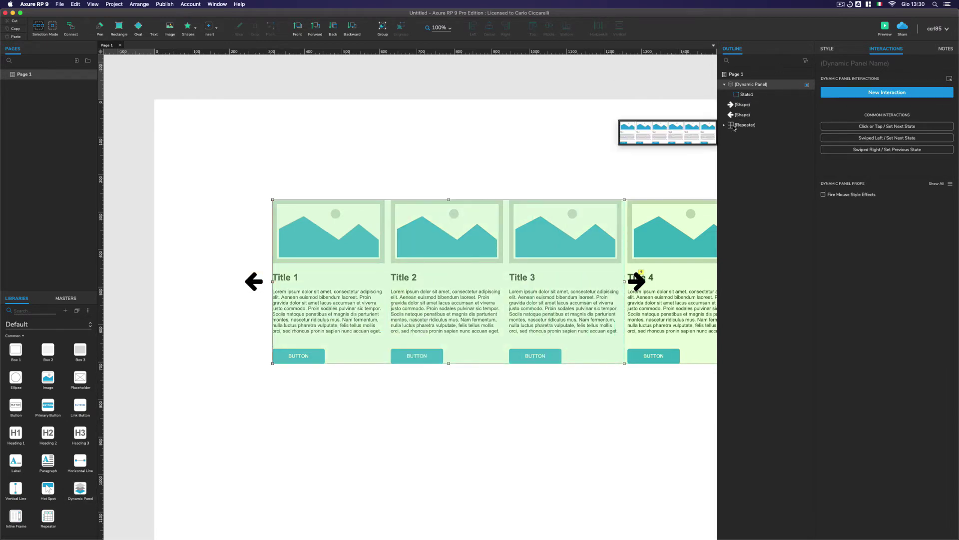
left_click_drag(731, 127, 745, 102)
left_click(513, 173)
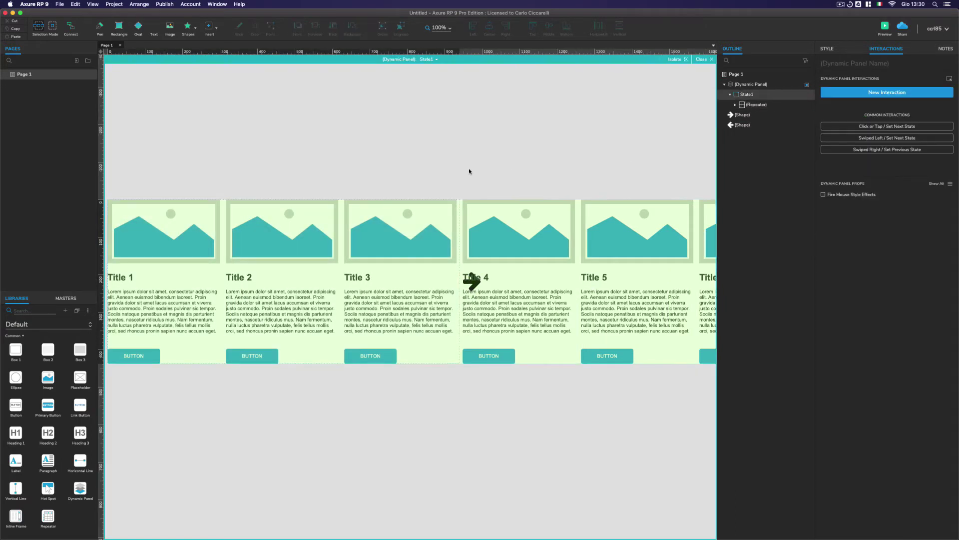
left_click(470, 171)
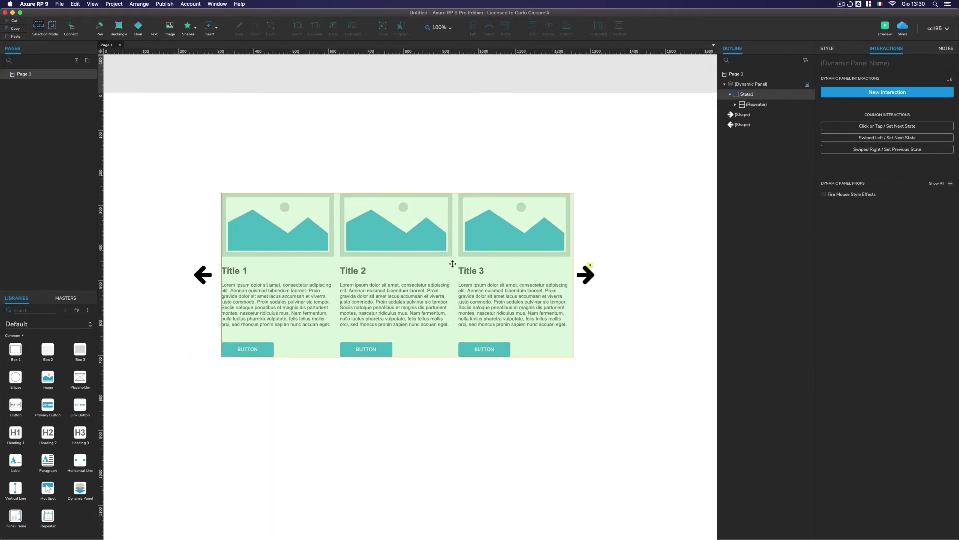
left_click(757, 86)
left_click(757, 86)
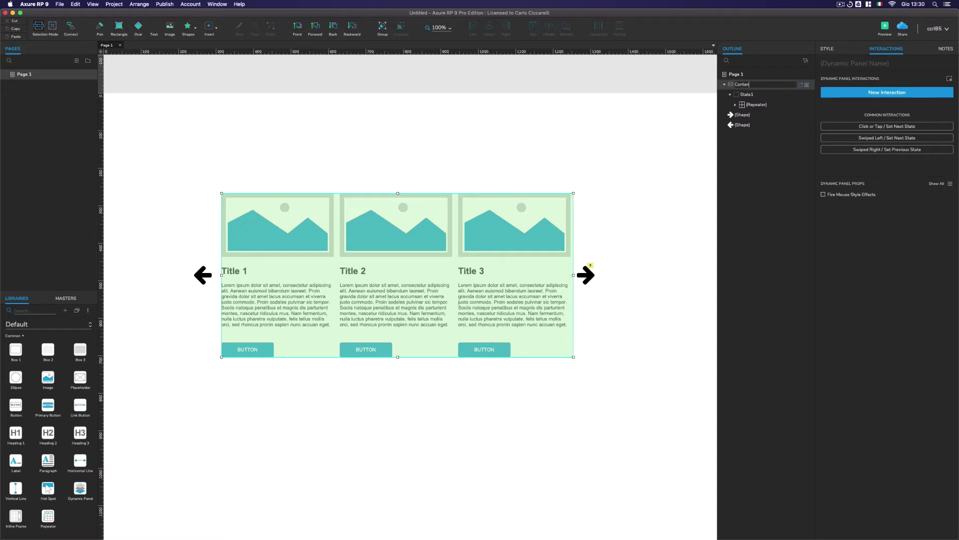
left_click(630, 211)
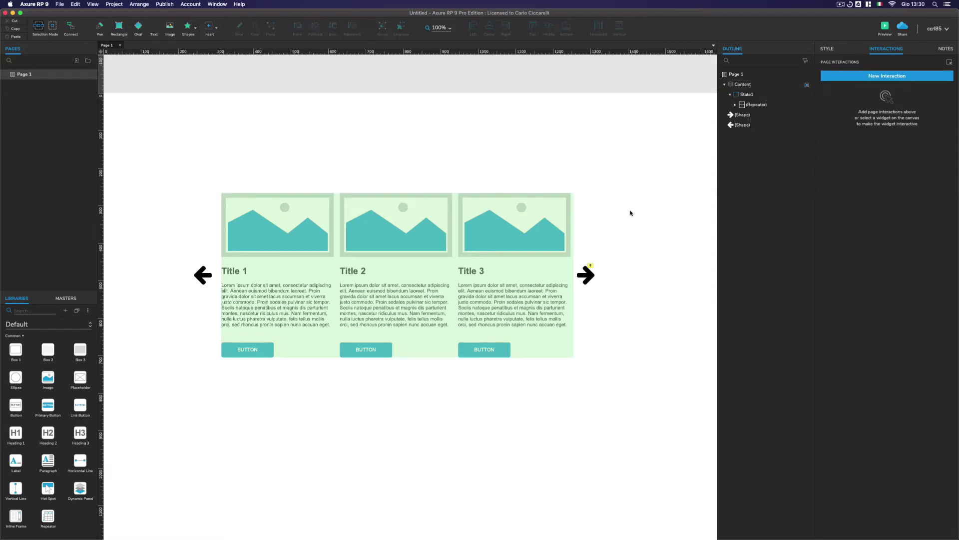
left_click(484, 275)
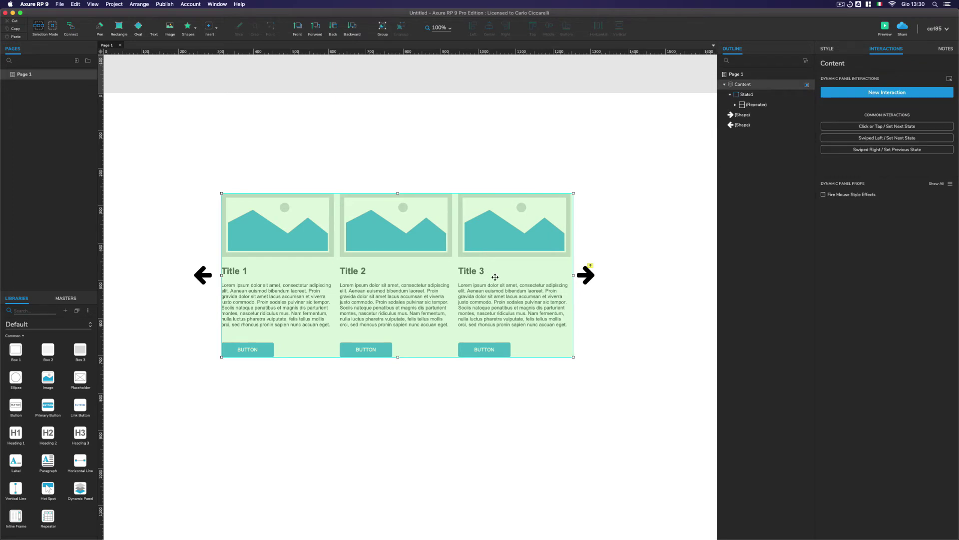
left_click(586, 275)
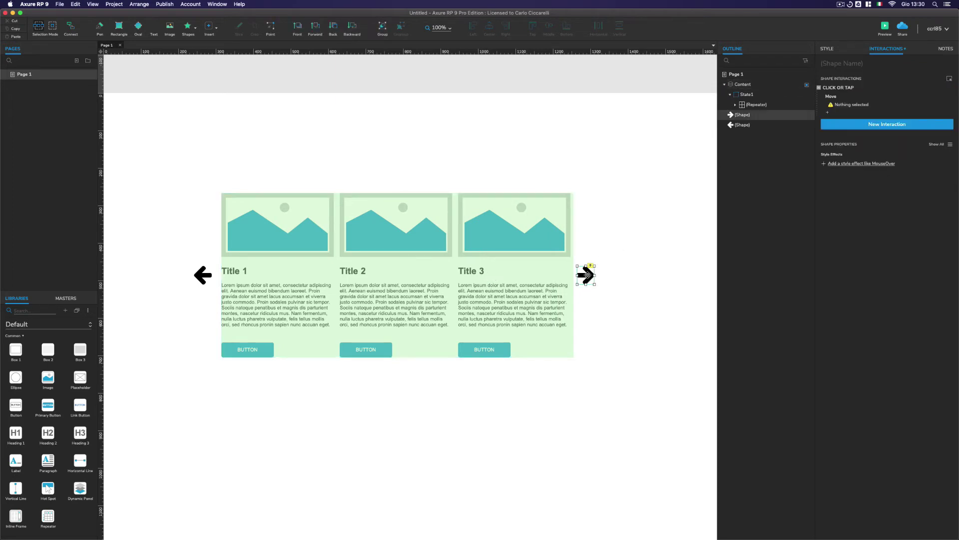
mouse_move(854, 95)
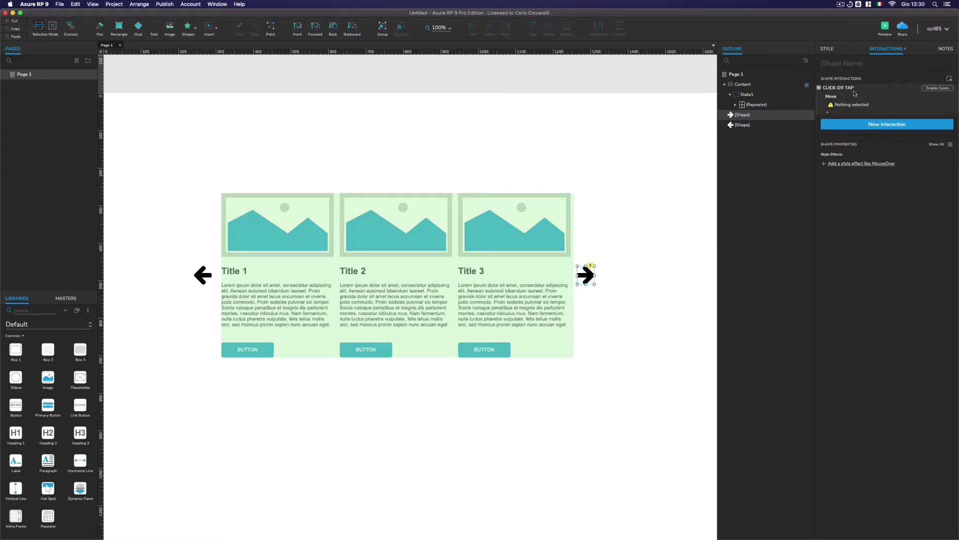
left_click(855, 97)
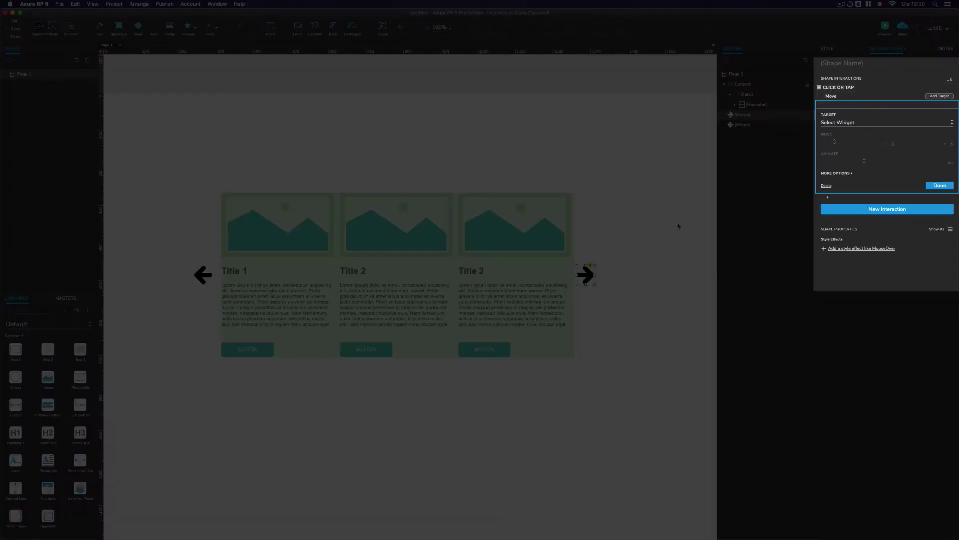
left_click(857, 123)
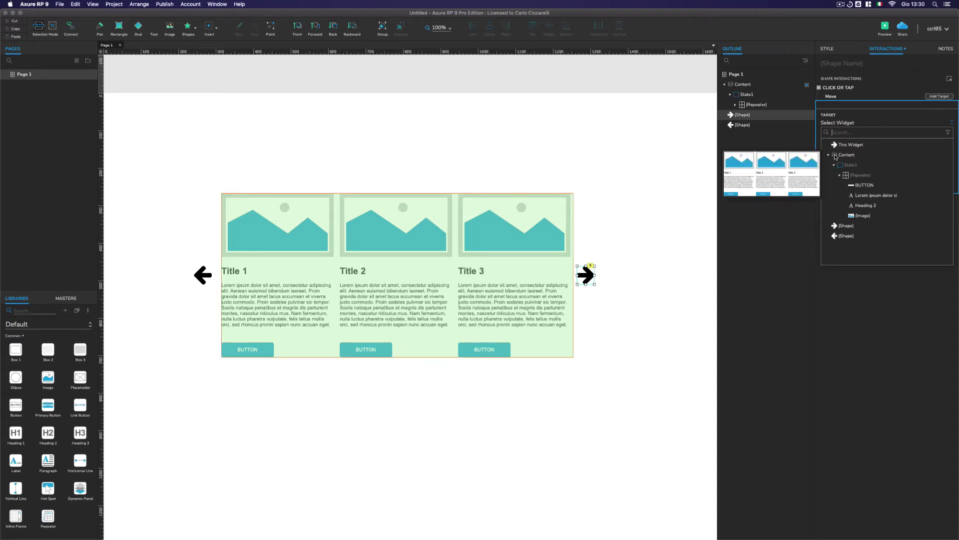
left_click(675, 209)
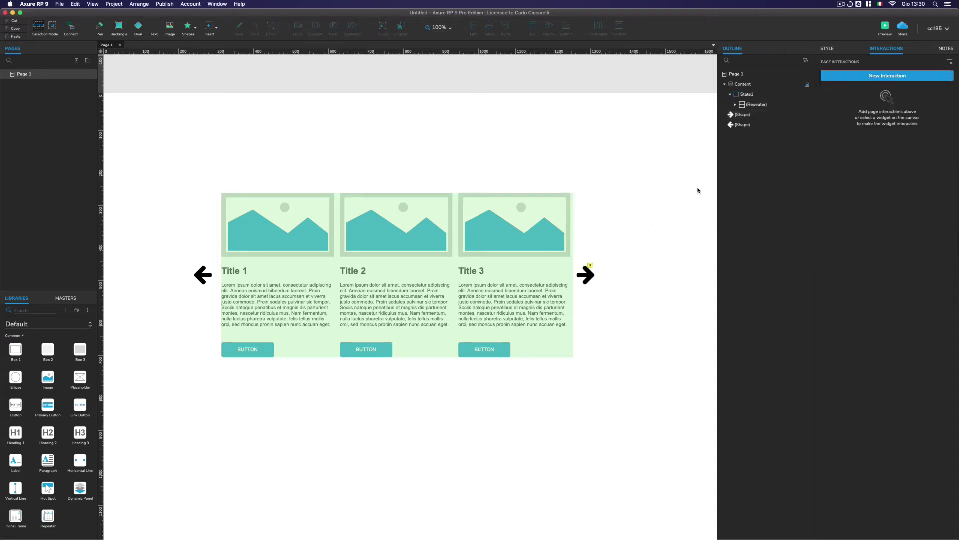
Step: Turn on Fit to Content for the Content panel, stretching it to 1880 by 438
left_click(475, 263)
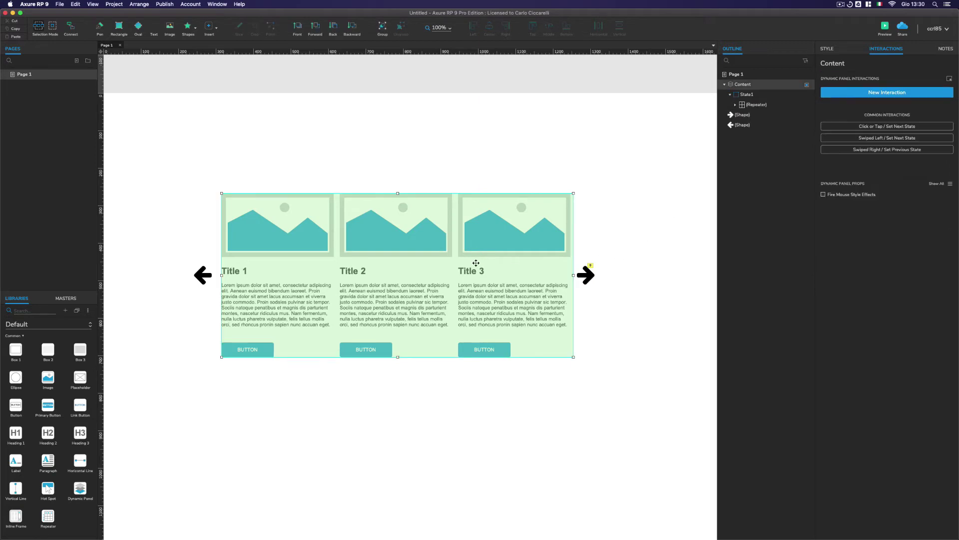
left_click(724, 85)
left_click(827, 48)
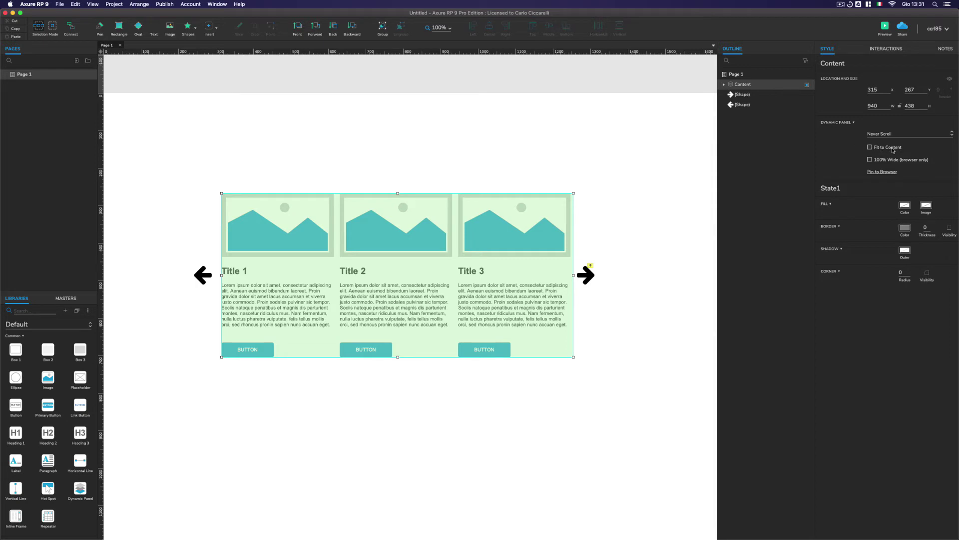
left_click(874, 149)
left_click(478, 183)
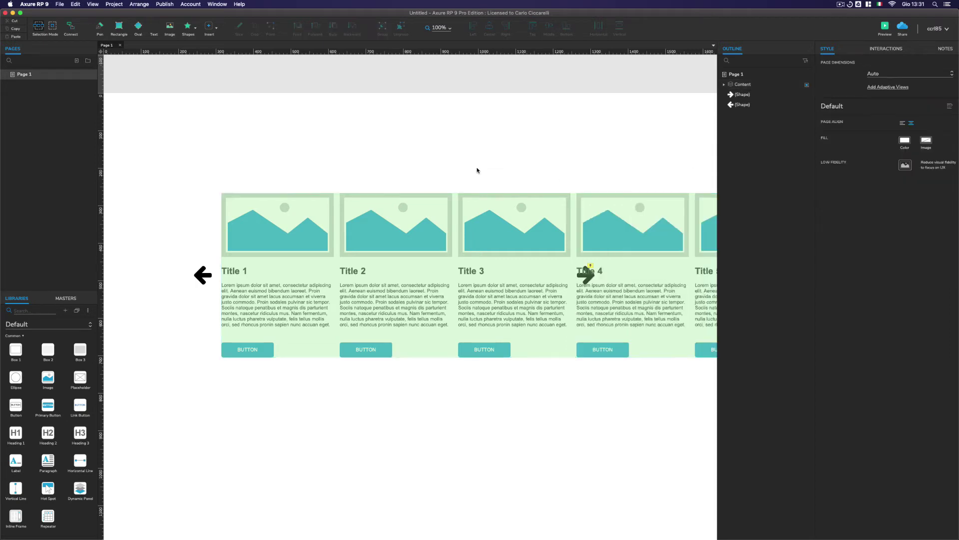
left_click(504, 324)
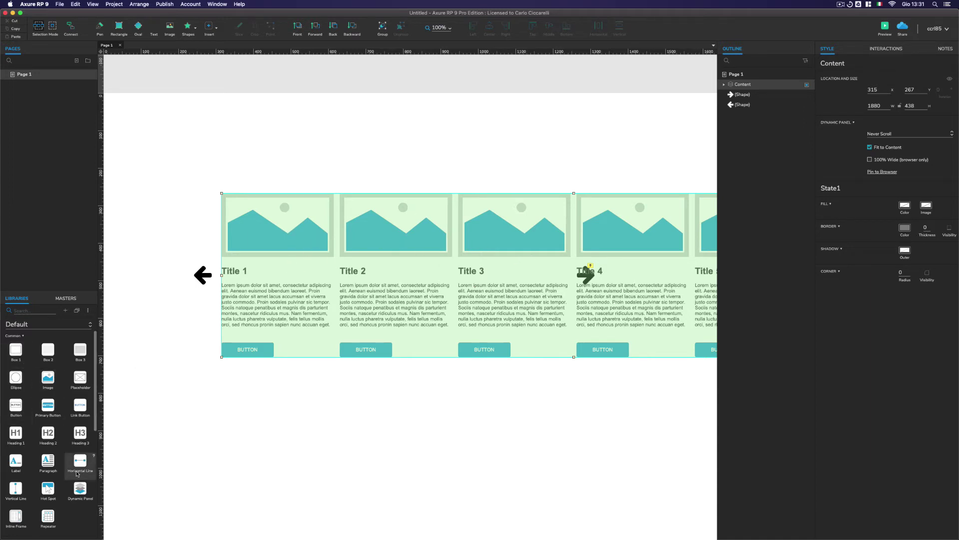
Step: Add a new dynamic panel, move Content into its State1, and name it Carousel
left_click_drag(80, 492, 574, 357)
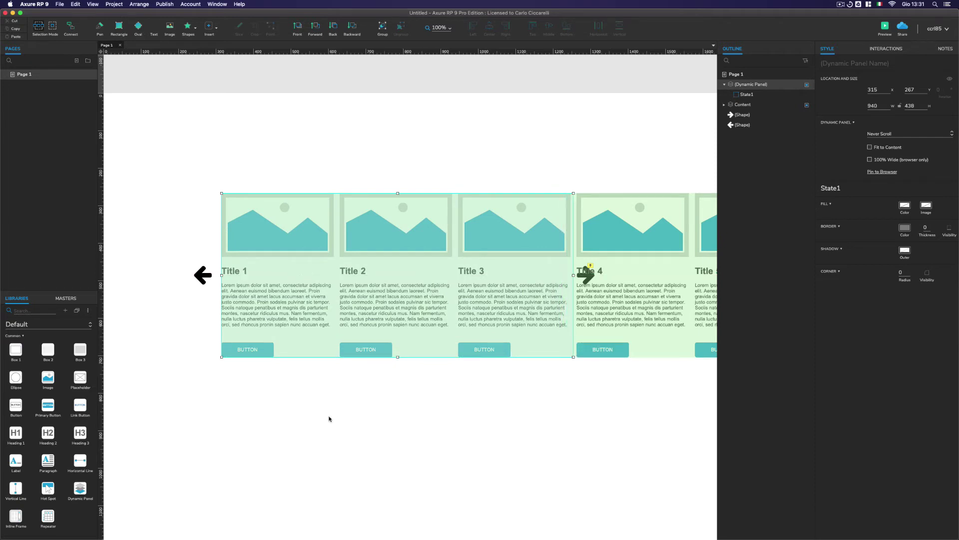
left_click(741, 106)
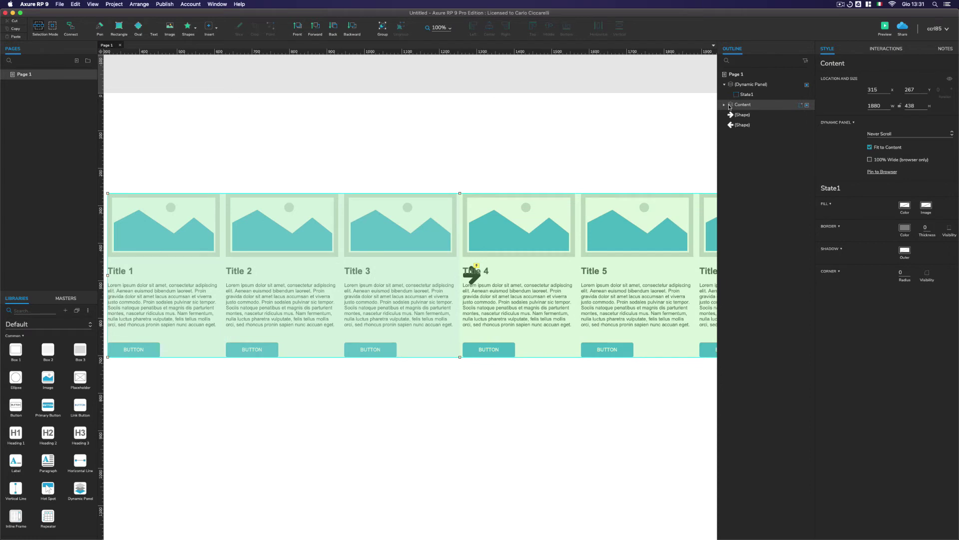
left_click_drag(730, 107, 739, 99)
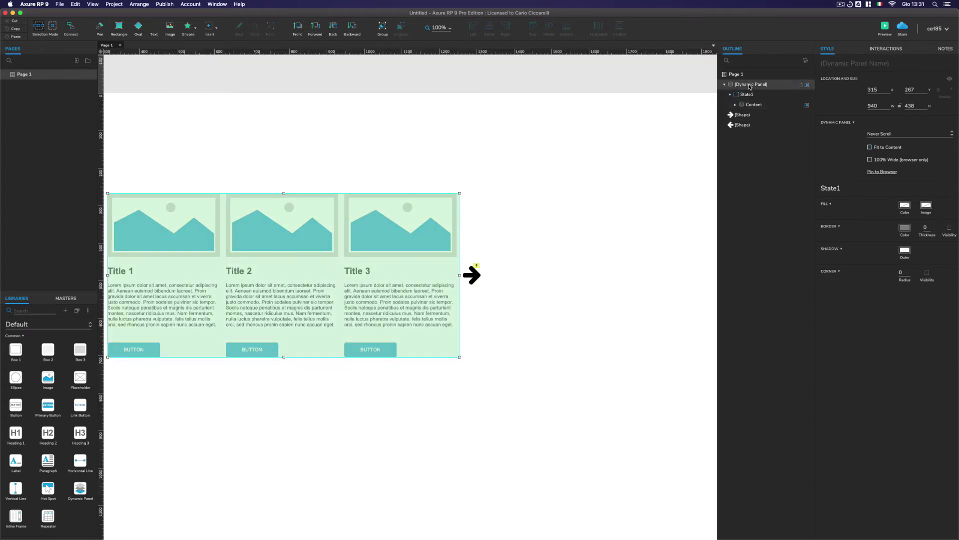
double_click(757, 85)
type("Carousel")
Step: Confirm the outer panel is 940 by 438 and rename it Carousel Mask
left_click(754, 104)
left_click(492, 133)
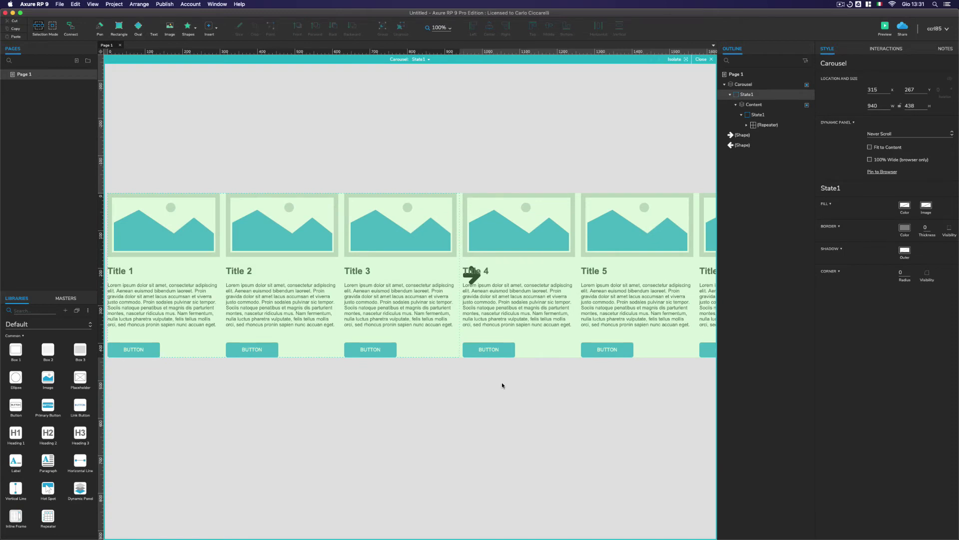
key("Escape")
left_click(472, 275)
left_click_drag(518, 321, 620, 326)
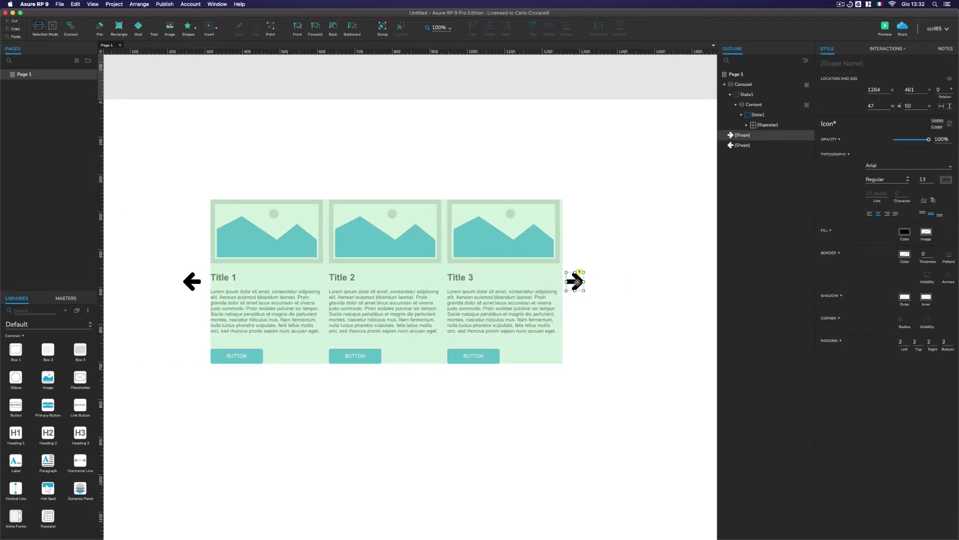
mouse_move(750, 127)
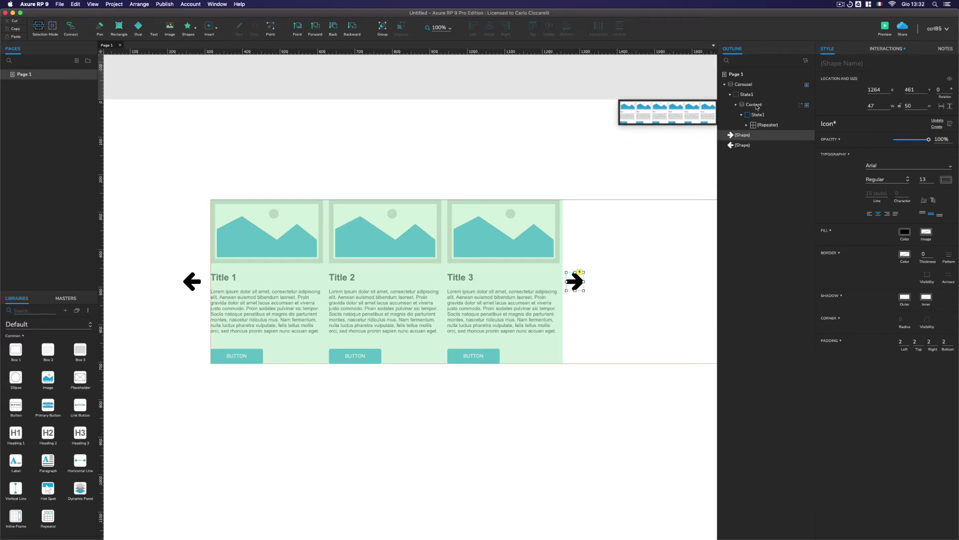
double_click(743, 84)
type("Mask")
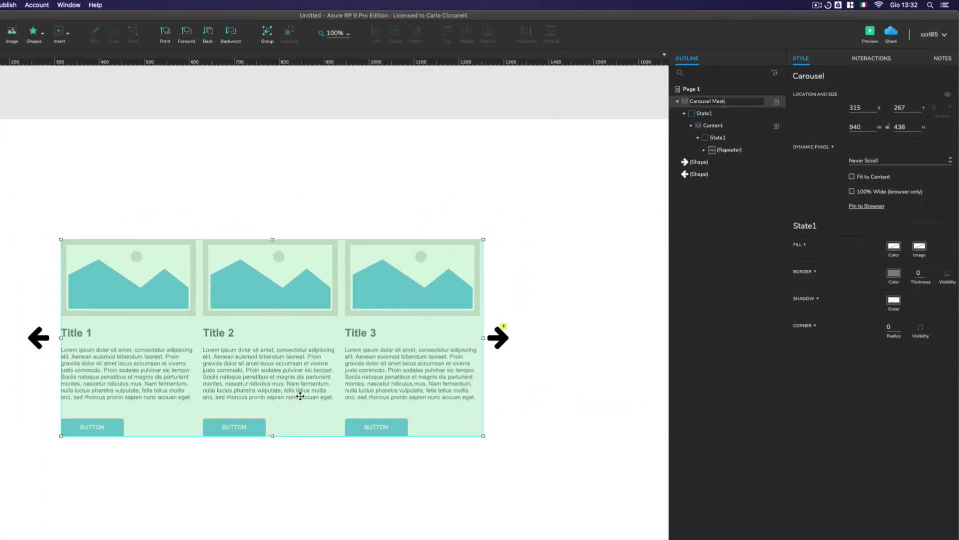
Step: Finish naming the panel Carousel Mask, then give the right arrow a Click Move action targeting Content
left_click(498, 338)
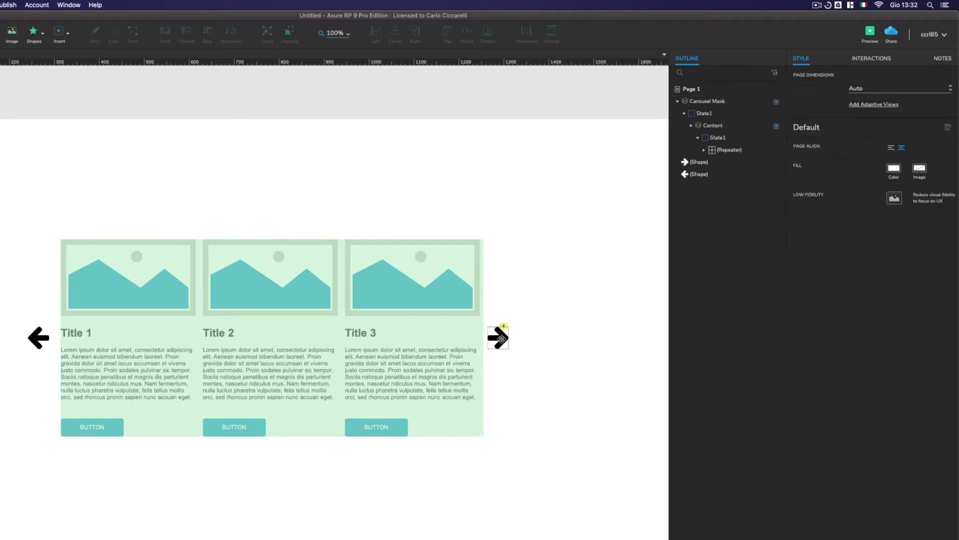
left_click(498, 337)
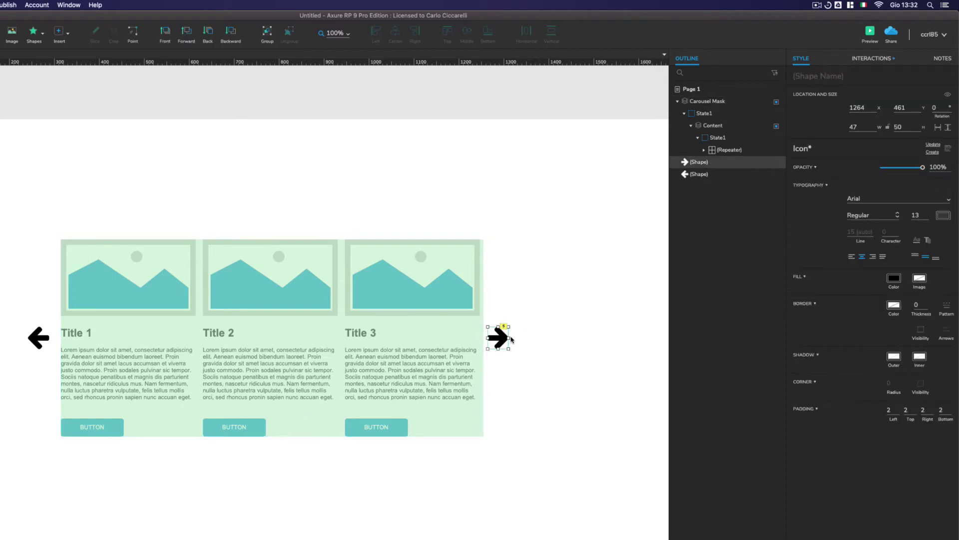
left_click(871, 59)
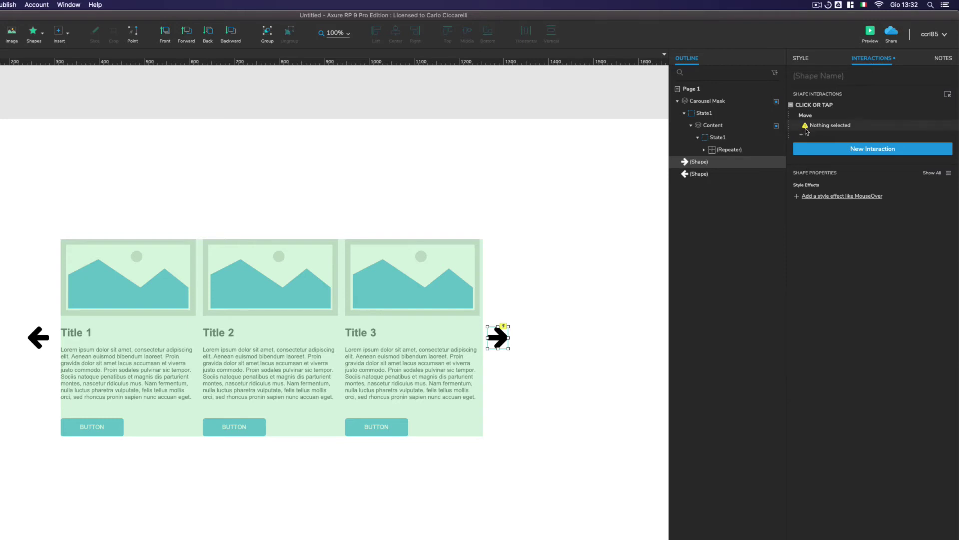
mouse_move(818, 105)
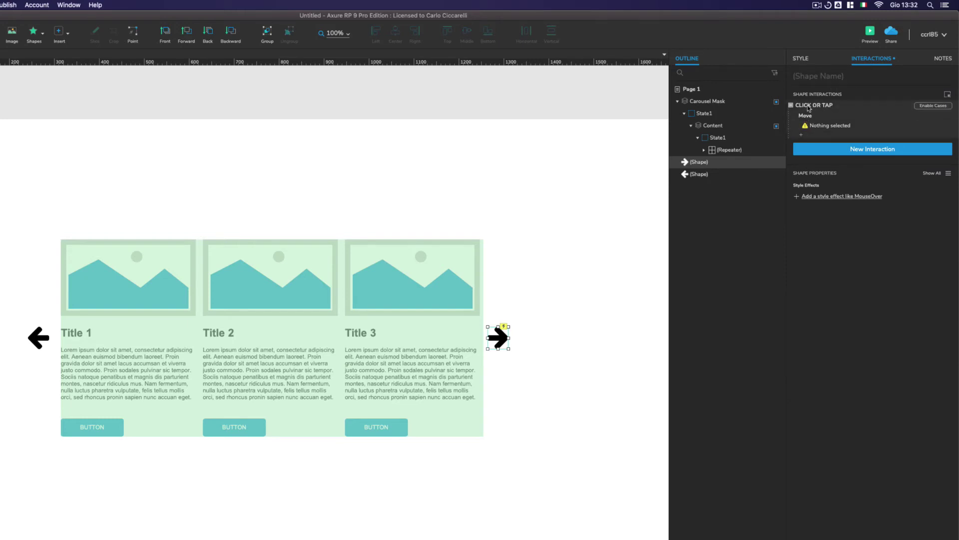
left_click(813, 127)
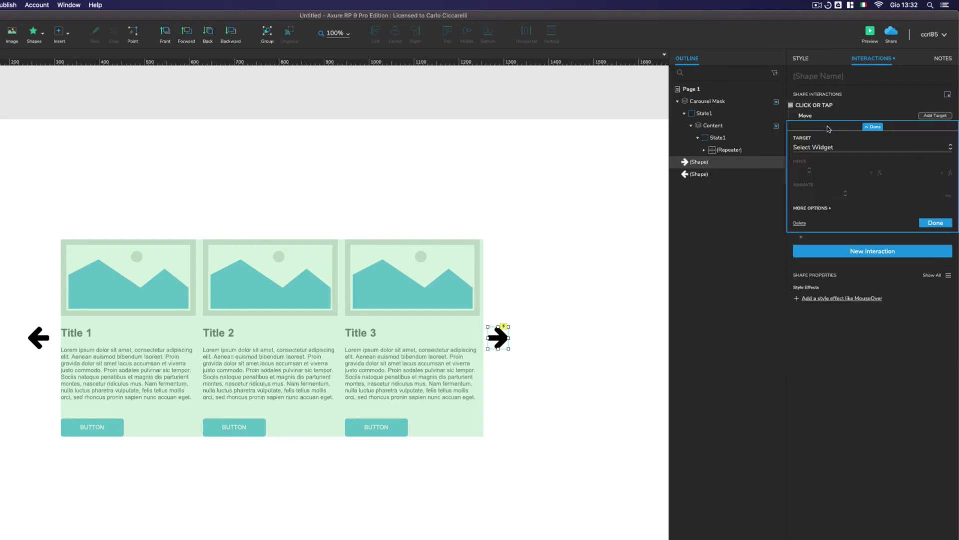
left_click(821, 148)
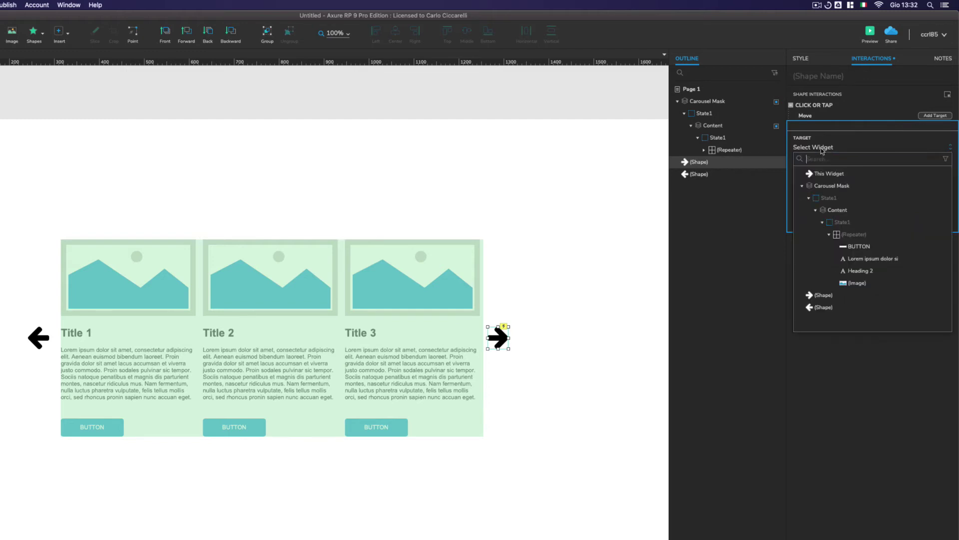
left_click(843, 214)
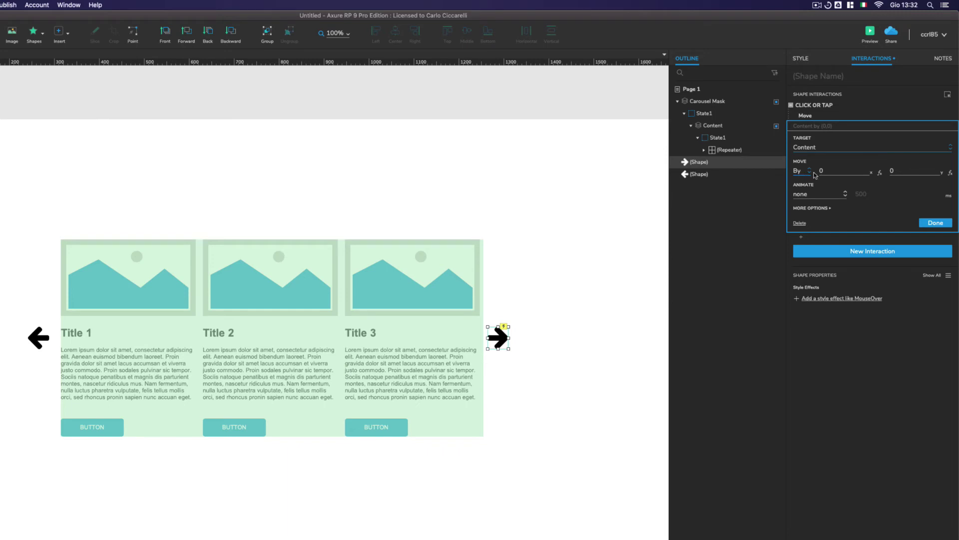
left_click(834, 172)
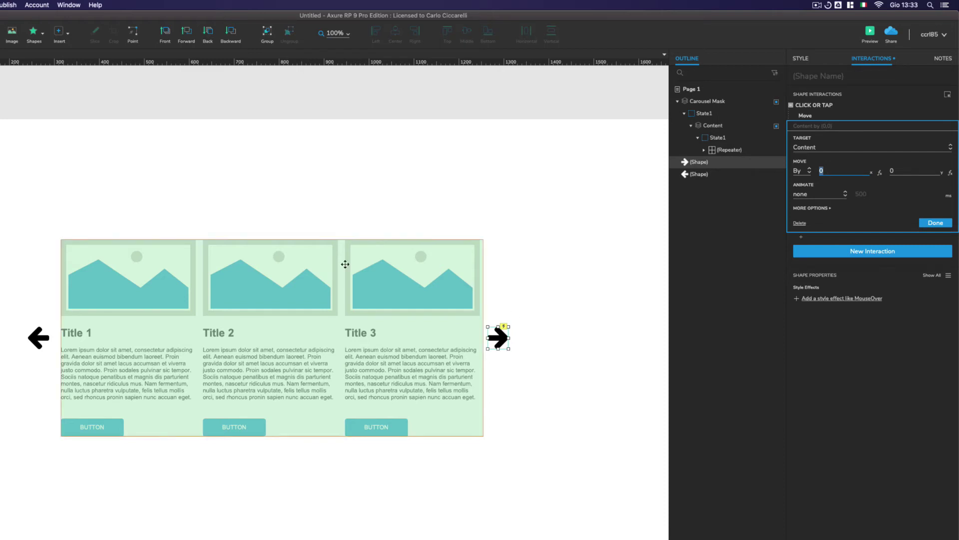
double_click(375, 296)
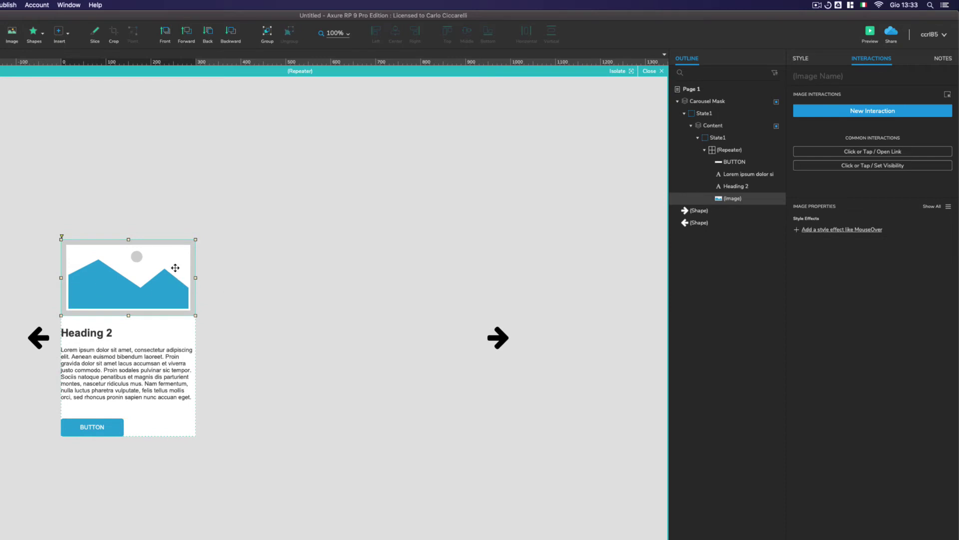
left_click(801, 59)
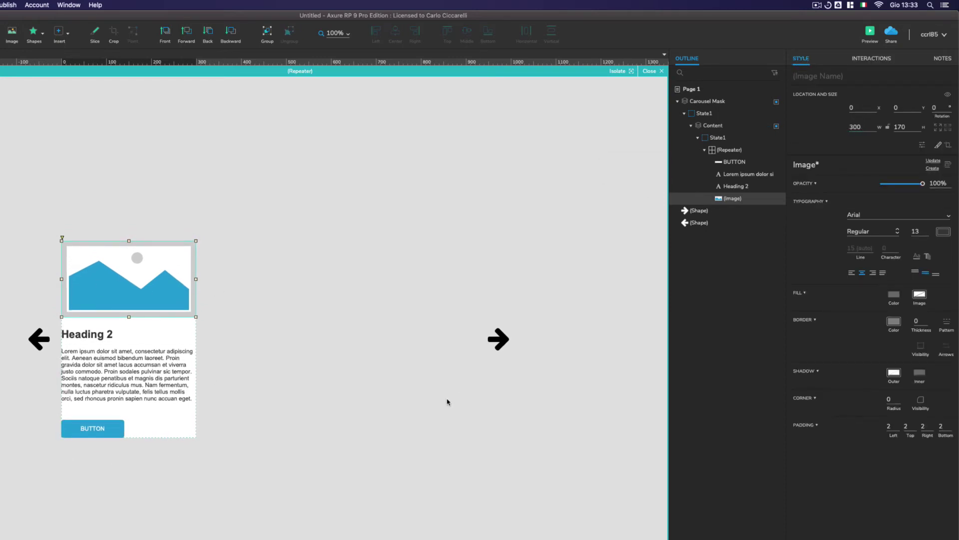
left_click(317, 454)
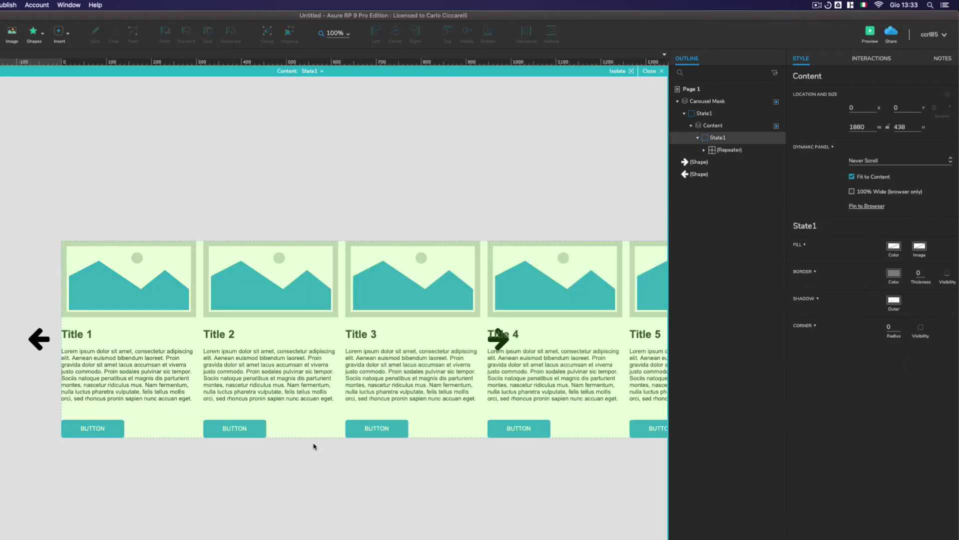
double_click(412, 478)
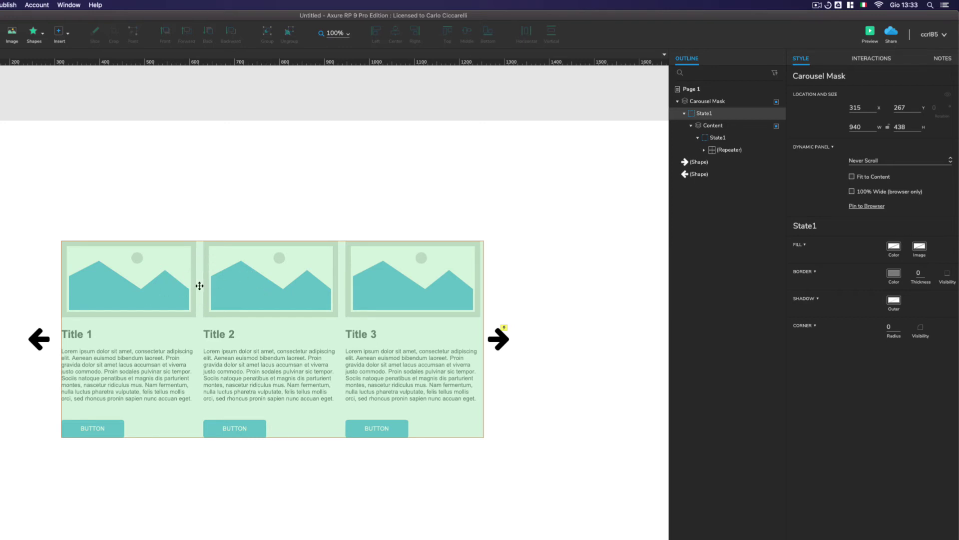
mouse_move(716, 135)
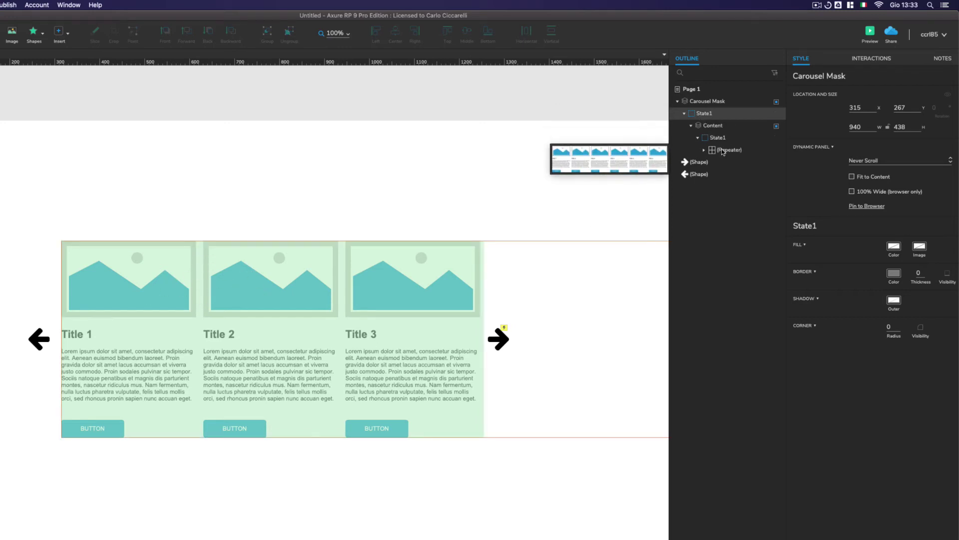
Step: Set the right arrow's Move action to move Content by x -316
left_click(698, 162)
left_click(865, 56)
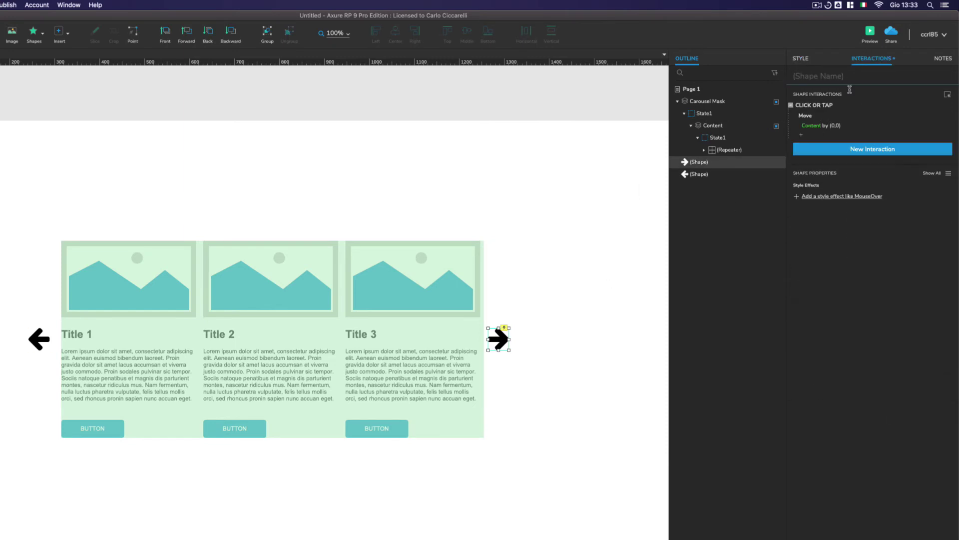
left_click(814, 125)
double_click(833, 169)
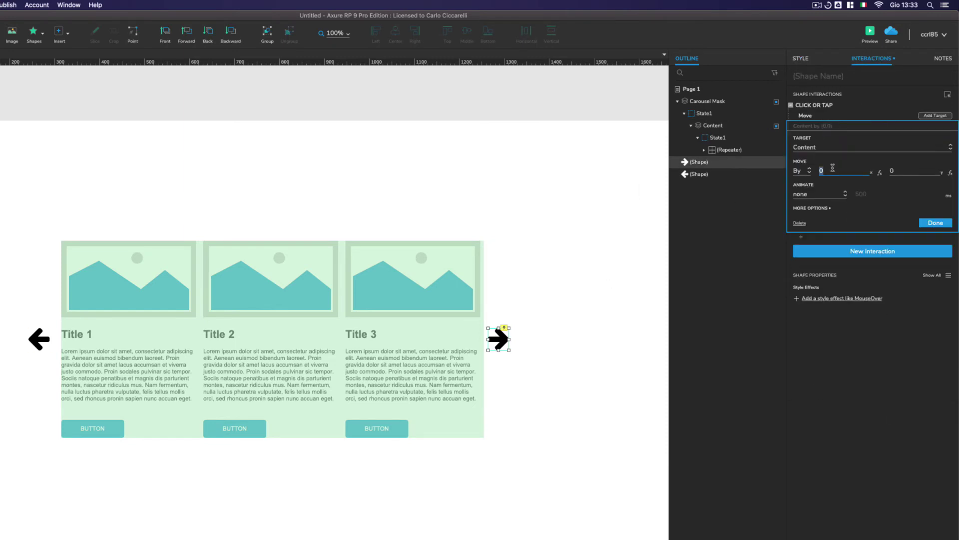
type("316")
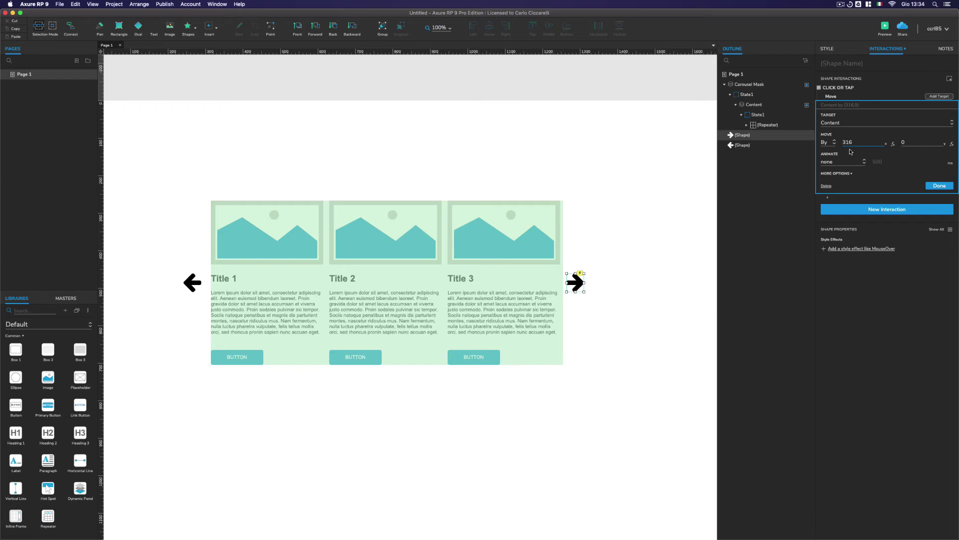
left_click(844, 142)
type("-")
left_click(937, 185)
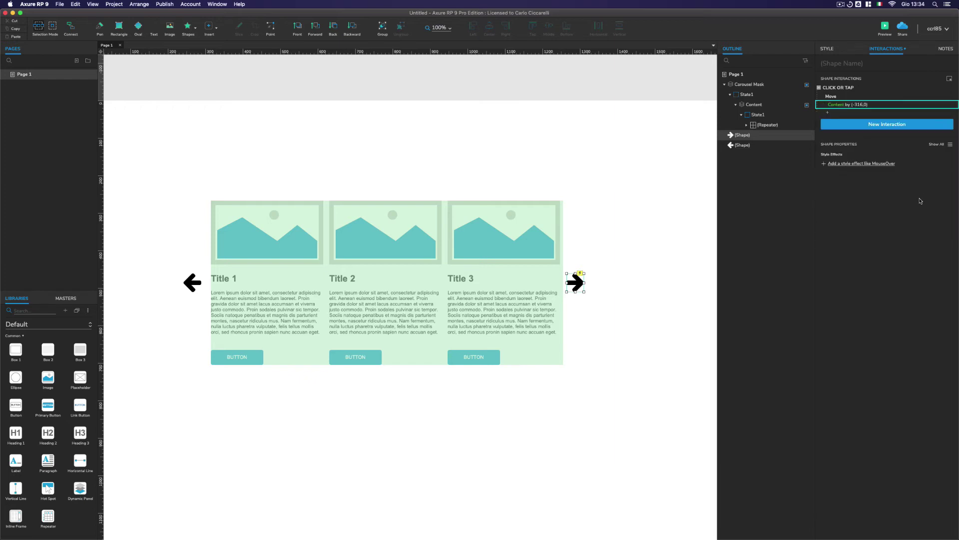
Step: Copy the click interaction onto the left arrow and change its move to x 316
left_click(852, 89)
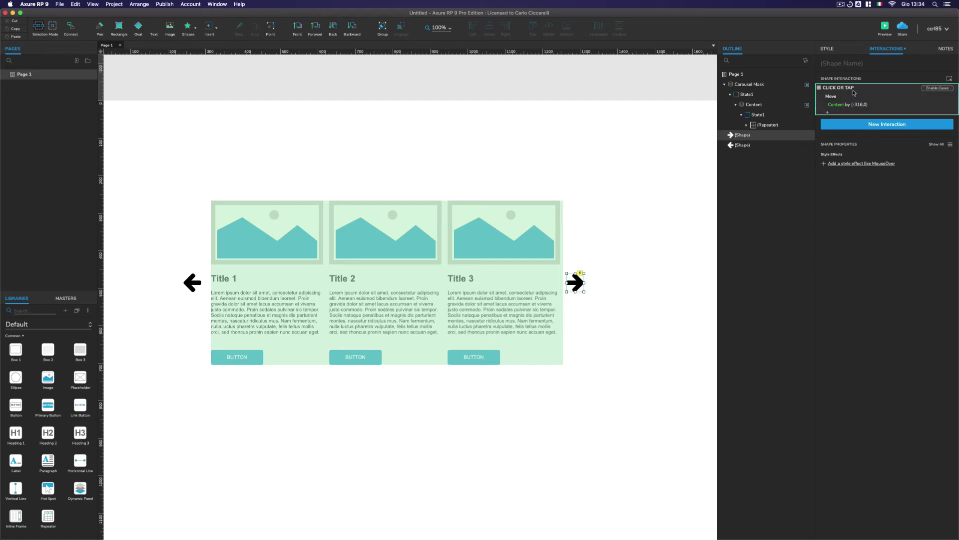
key("super+c")
left_click(192, 283)
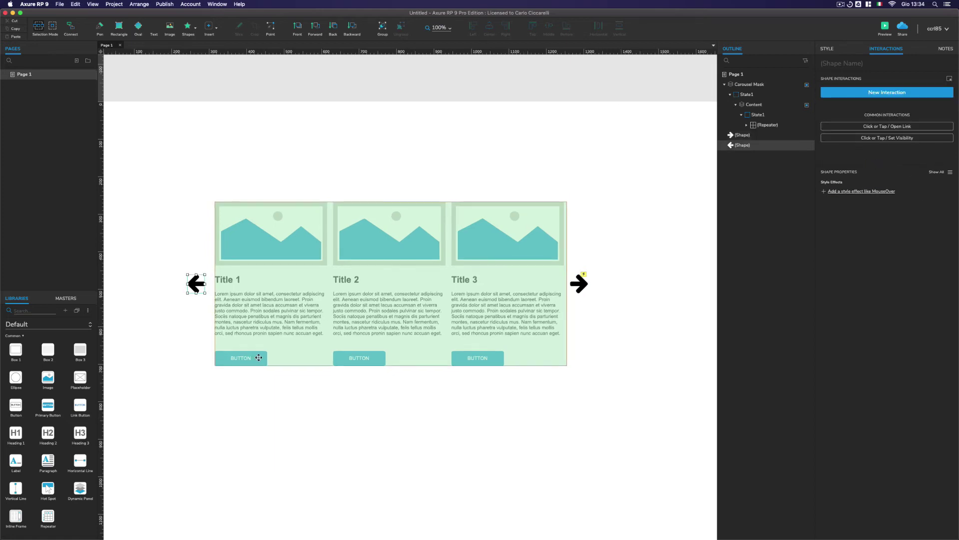
key("super+v")
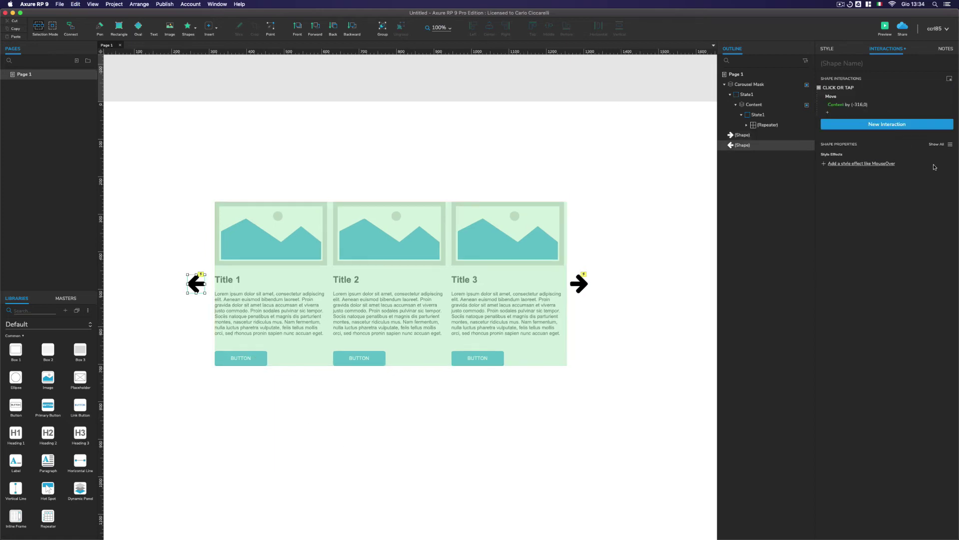
left_click(842, 106)
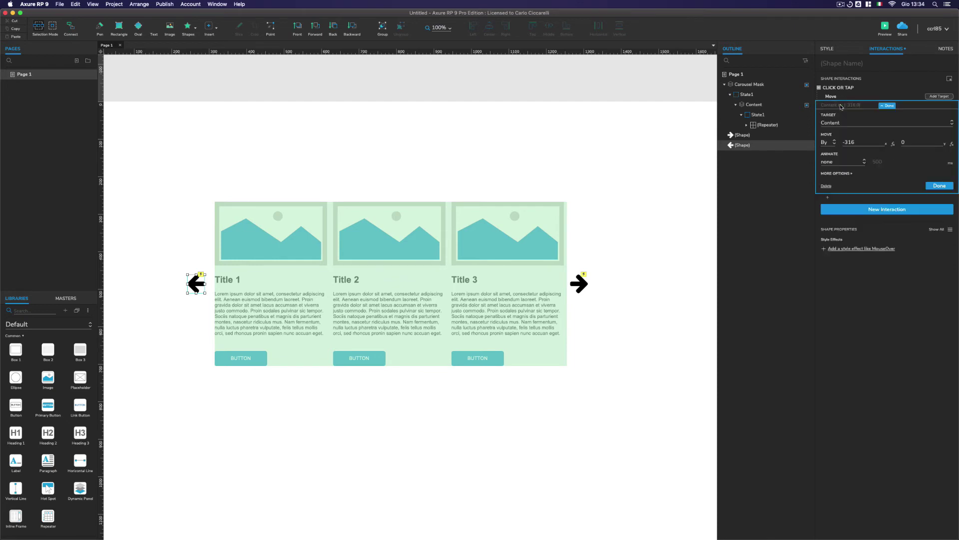
double_click(849, 142)
type("316")
key("Return")
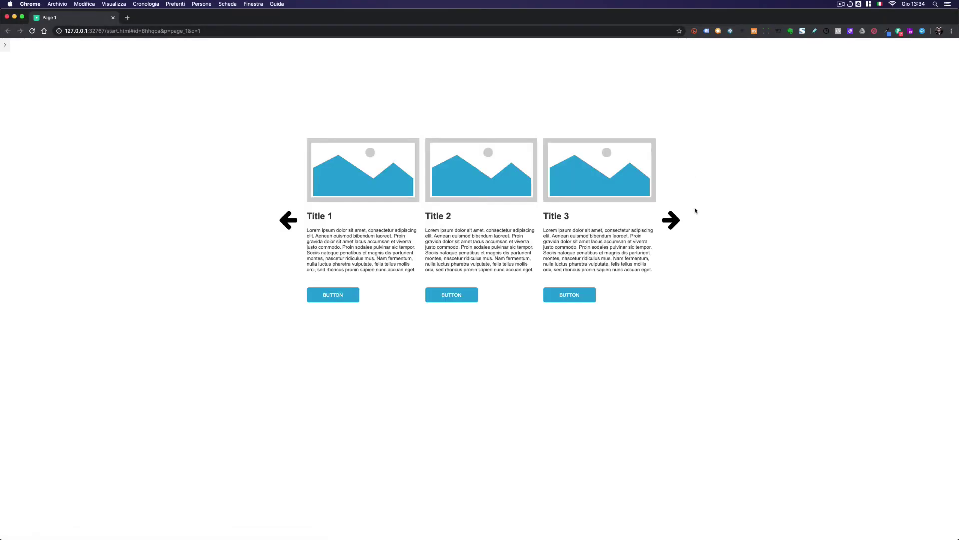
Step: In the Chrome preview, advance the carousel to Titles 4–6, then step back two cards
left_click(674, 225)
left_click(674, 223)
left_click(675, 223)
left_click(291, 226)
left_click(290, 226)
Step: Set the right arrow's move animation to ease out cubic over 350 ms
key("super+Tab")
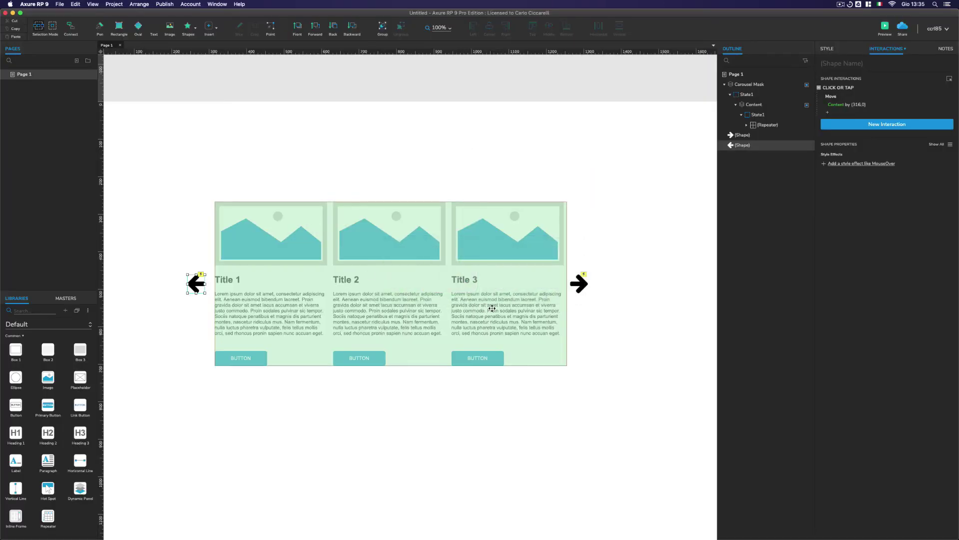
left_click(580, 283)
left_click(848, 105)
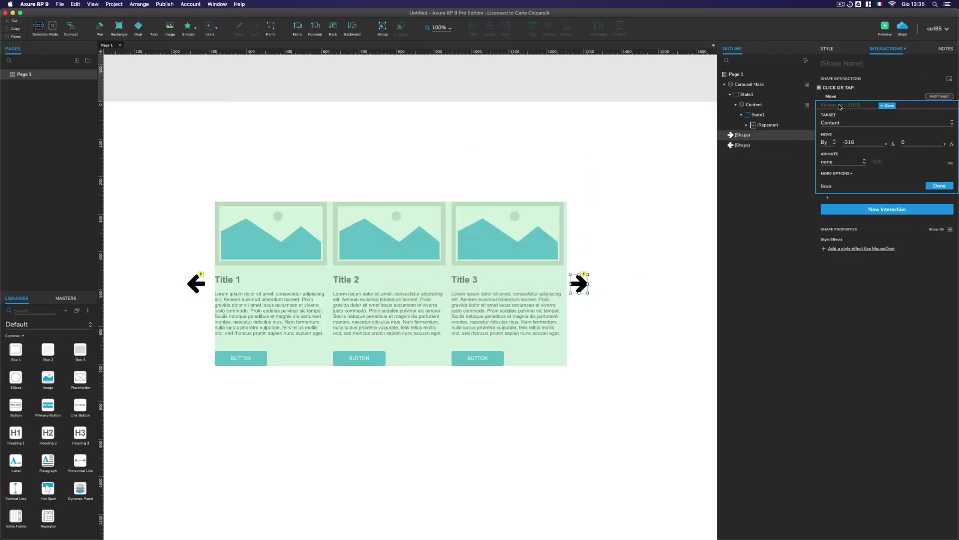
left_click(839, 163)
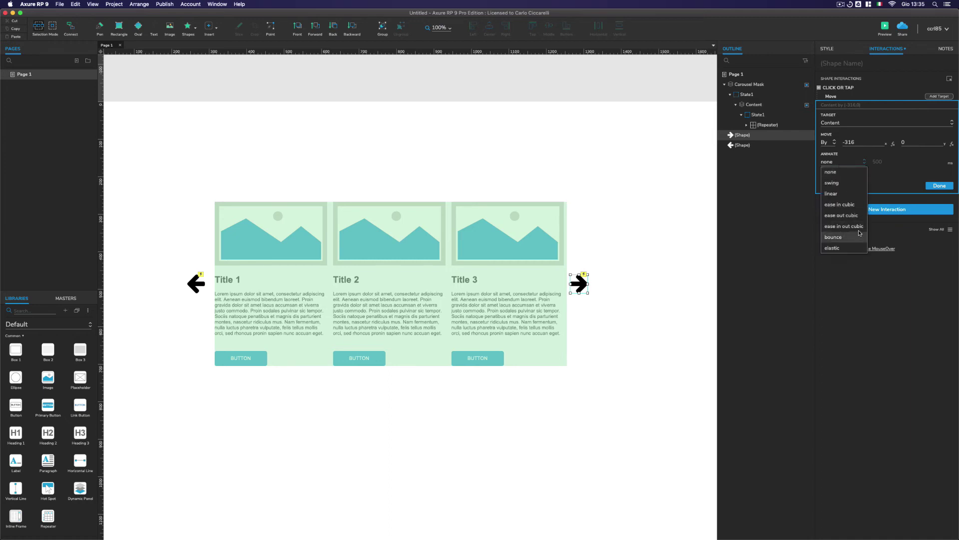
left_click(842, 216)
left_click_drag(886, 161, 860, 163)
type("350")
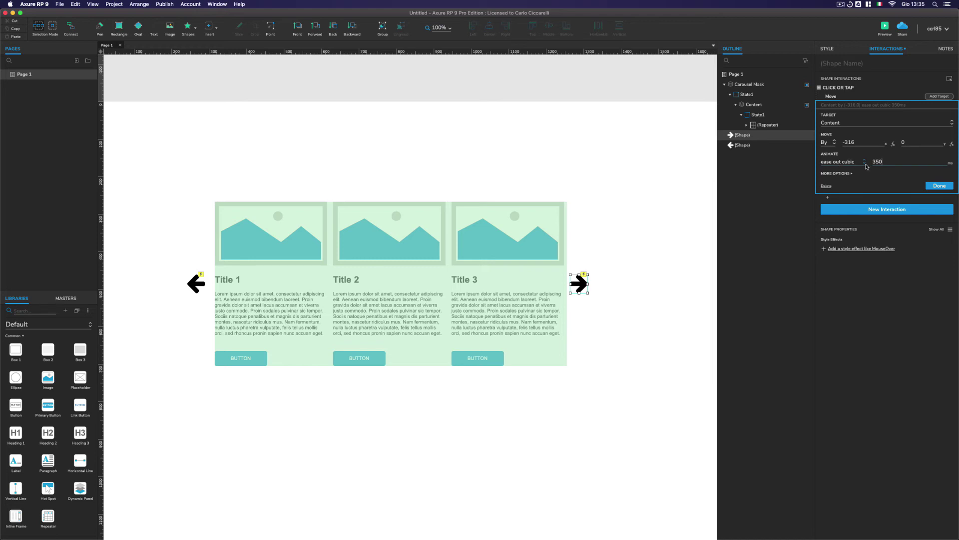
left_click(937, 186)
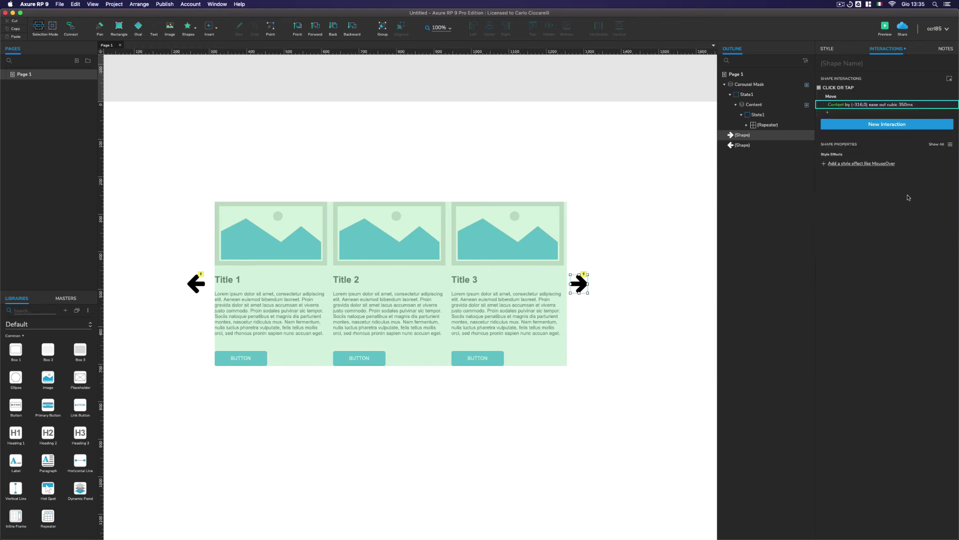
Step: Give the left arrow's move the same ease out cubic animation at 350 ms
left_click(195, 282)
left_click(861, 106)
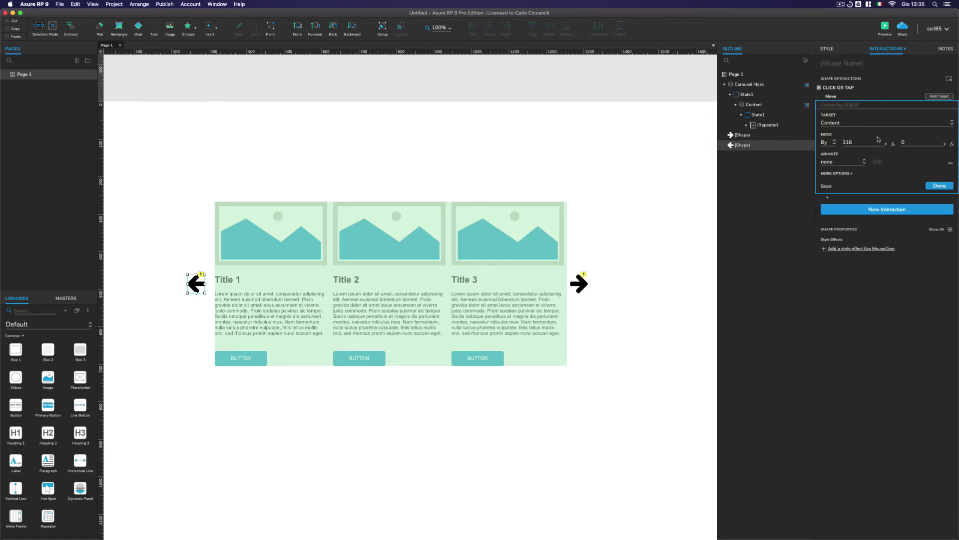
left_click(842, 162)
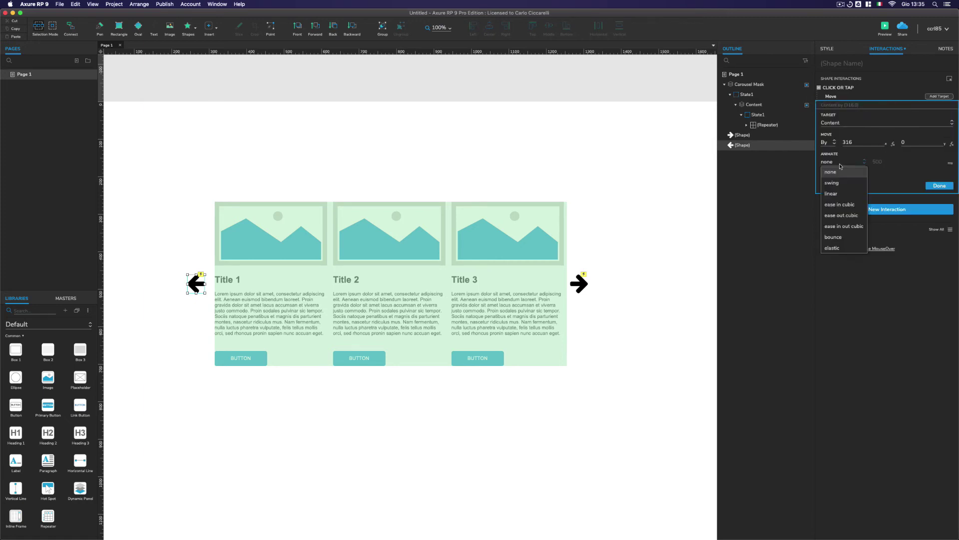
left_click(843, 215)
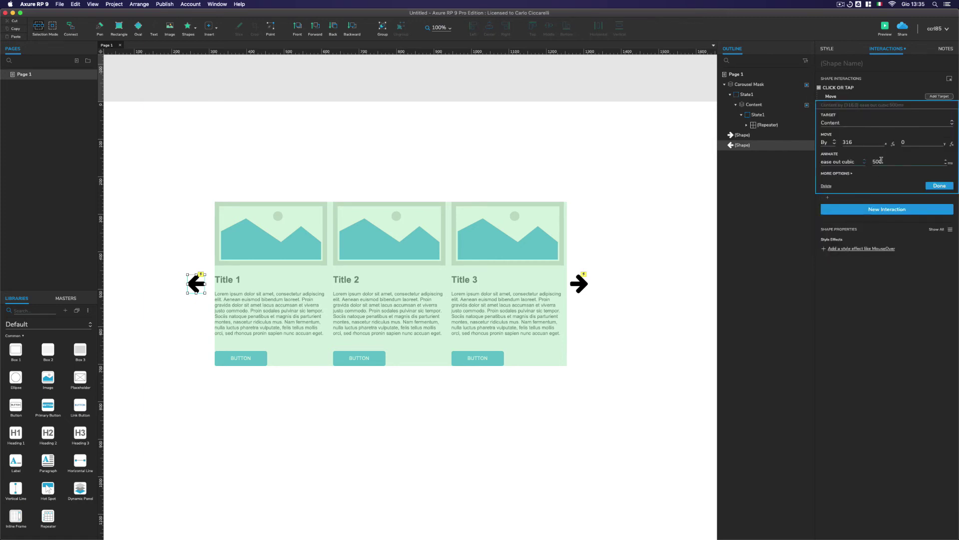
left_click_drag(882, 160, 870, 162)
type("35")
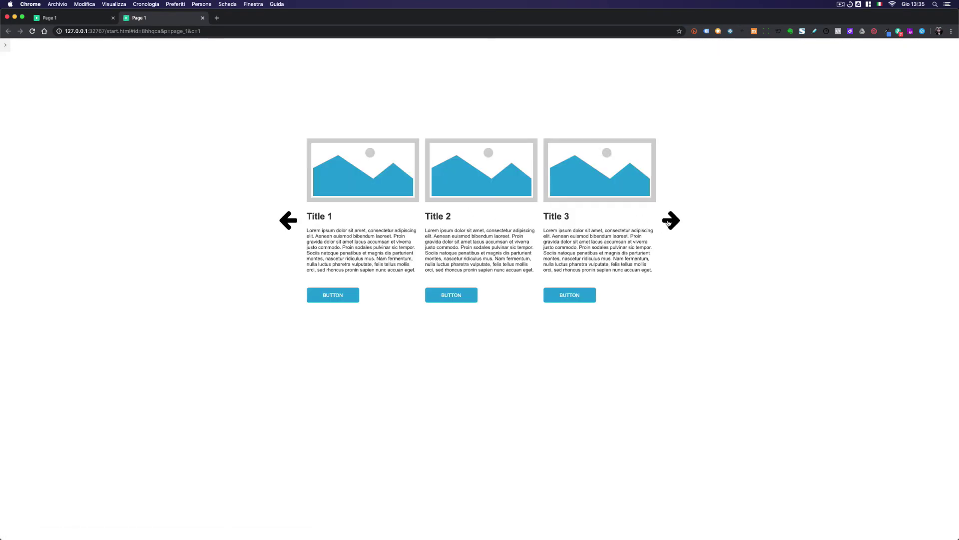
Step: Page the preview forward to Titles 4–6, back to Titles 1–3, and forward again
left_click(669, 221)
left_click(673, 221)
left_click(672, 221)
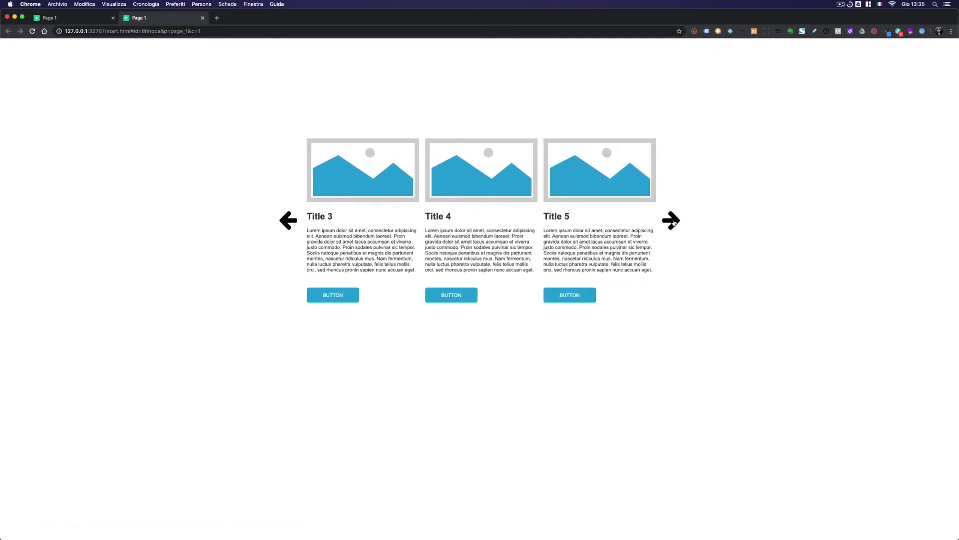
left_click(287, 224)
left_click(287, 224)
left_click(287, 224)
left_click(675, 223)
left_click(676, 223)
left_click(676, 223)
Step: Push past the last card to test overshoot, then page back to Titles 1–3 and forward to 4–6
left_click(675, 223)
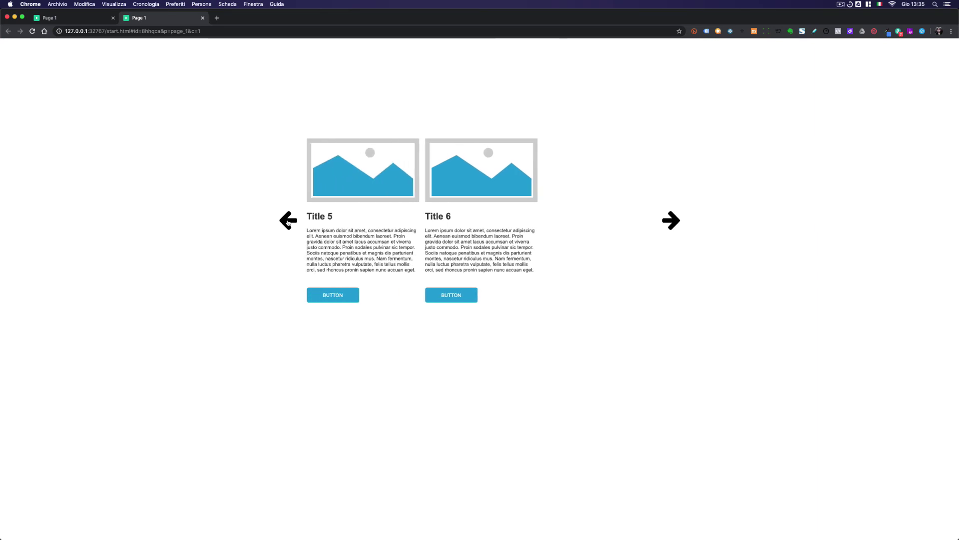
left_click(288, 223)
left_click(288, 223)
left_click(288, 223)
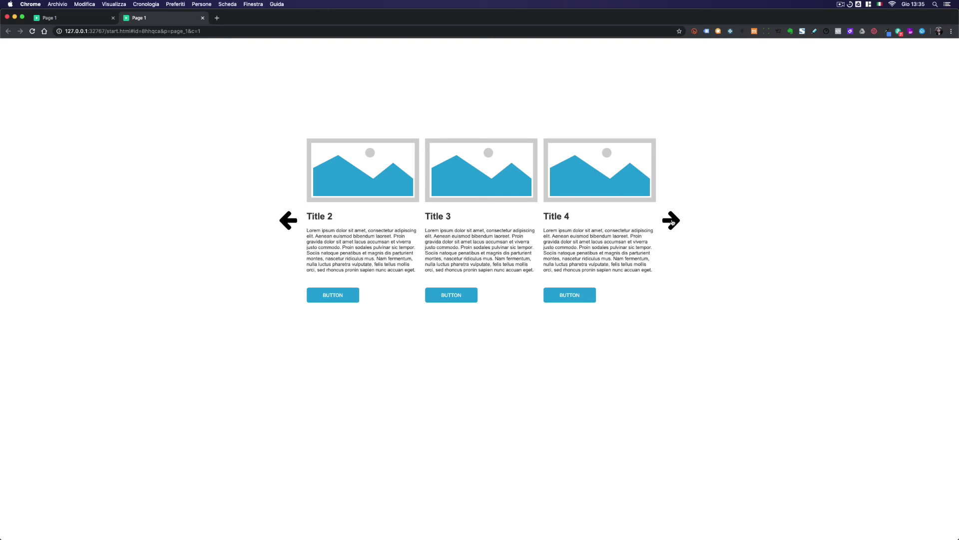
left_click(292, 222)
left_click(674, 224)
left_click(674, 224)
left_click(674, 223)
Step: Add a boundary to the right arrow's Move action: right is greater than 0
key("super+Tab")
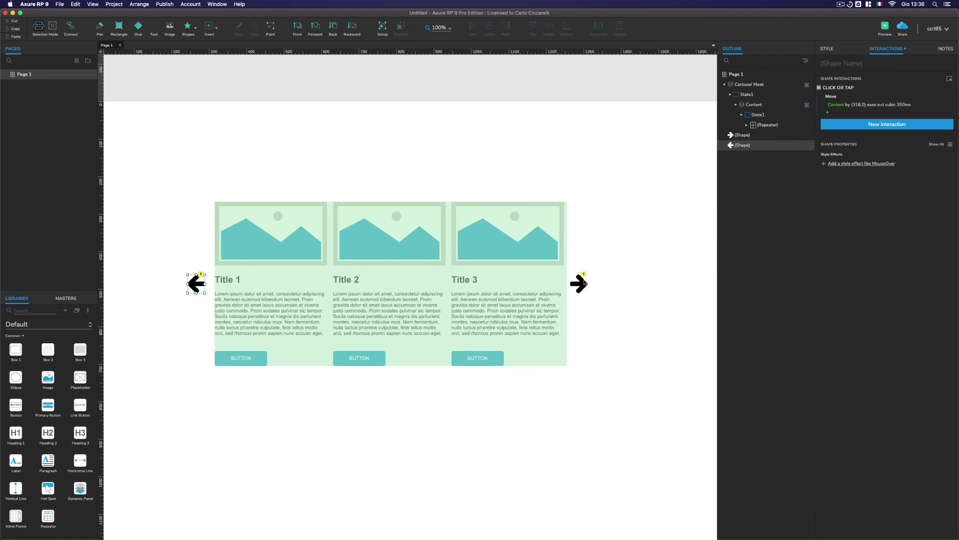
left_click(615, 277)
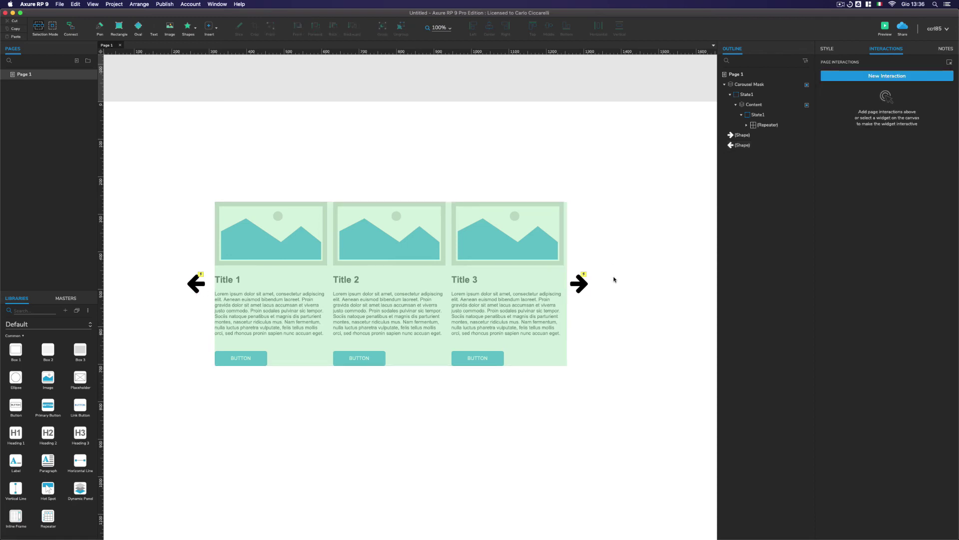
left_click(579, 284)
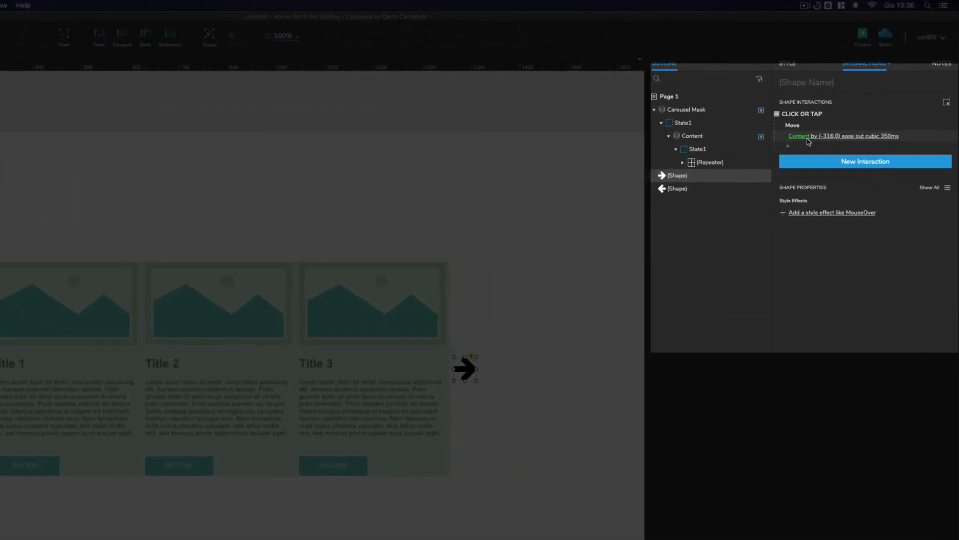
left_click(808, 138)
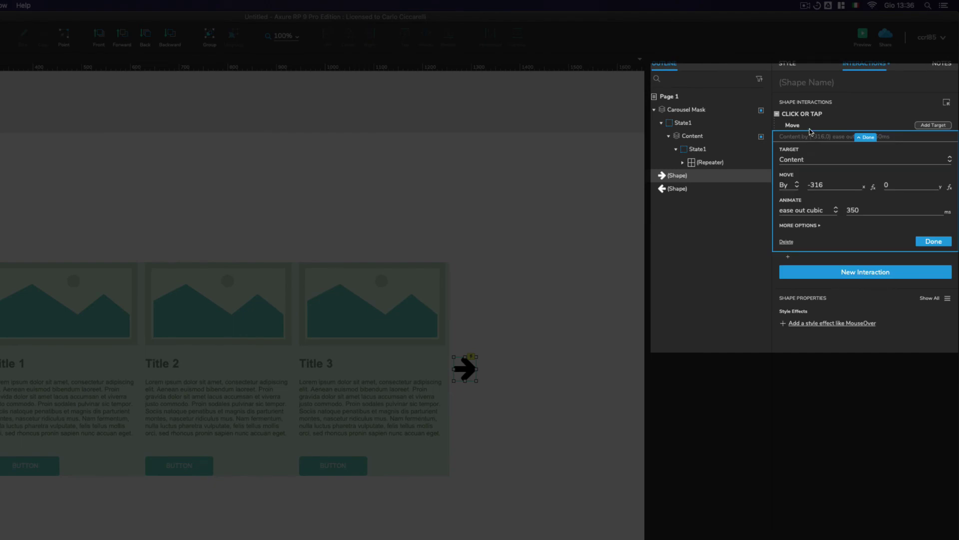
left_click(799, 226)
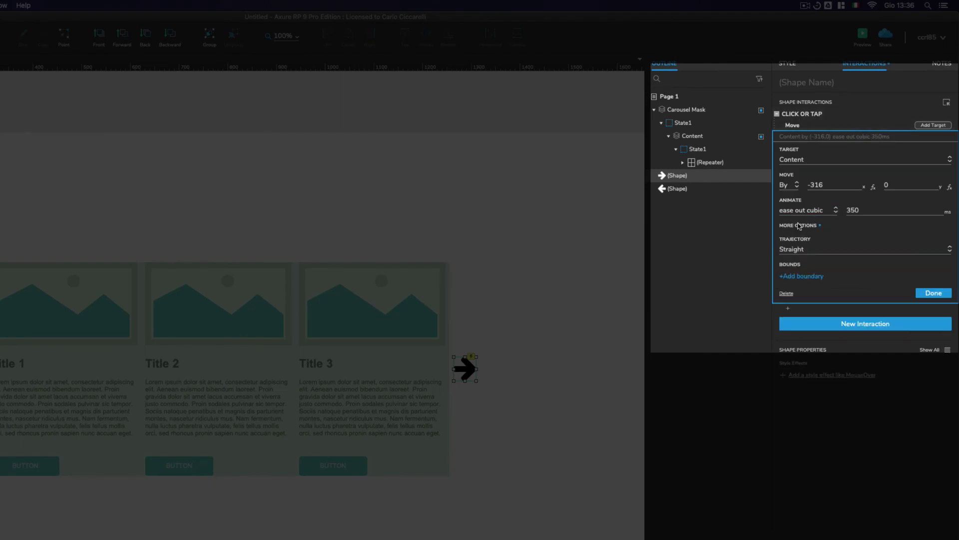
left_click(796, 277)
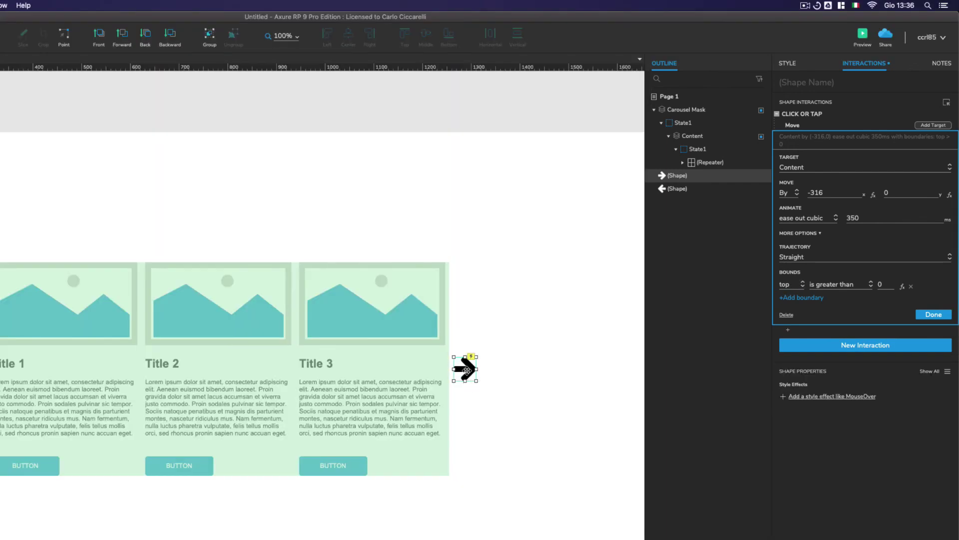
left_click(796, 286)
left_click(797, 327)
double_click(886, 284)
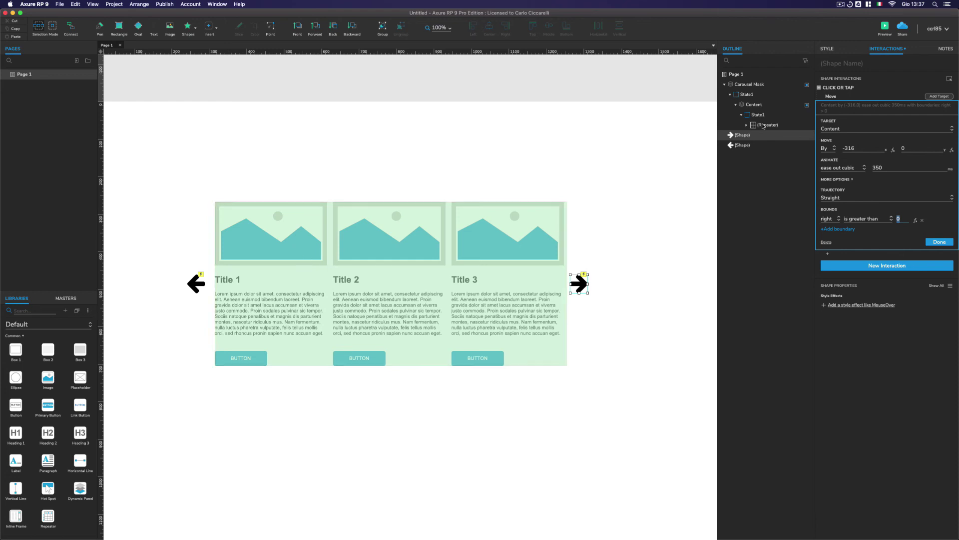
Step: Check Carousel Mask's 940 width and change the right arrow's boundary value to 940
left_click(340, 273)
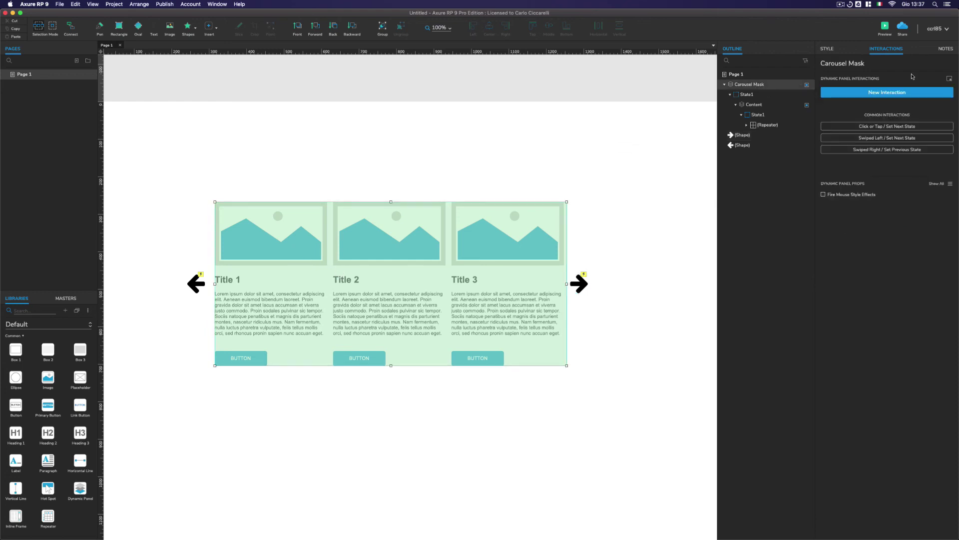
left_click(832, 50)
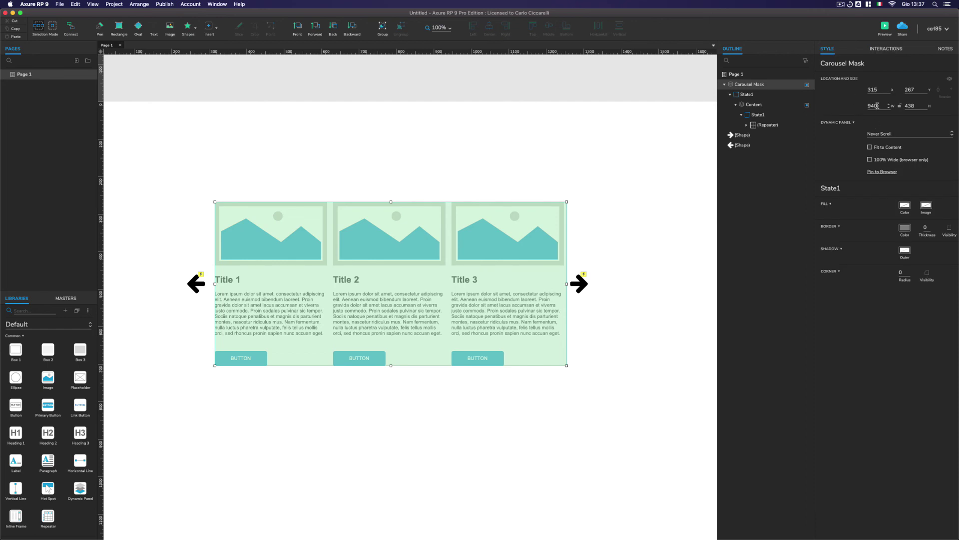
left_click(580, 284)
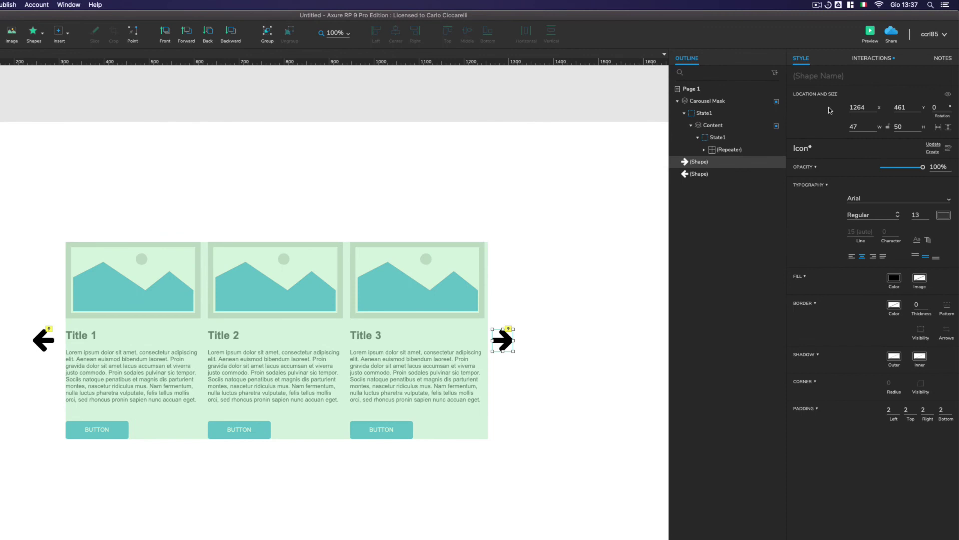
left_click(863, 59)
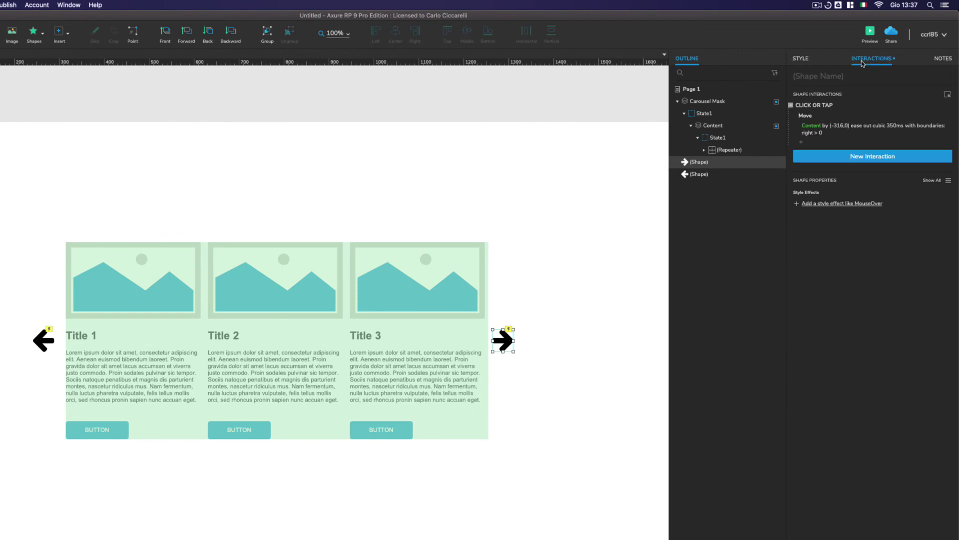
left_click(834, 127)
left_click(812, 215)
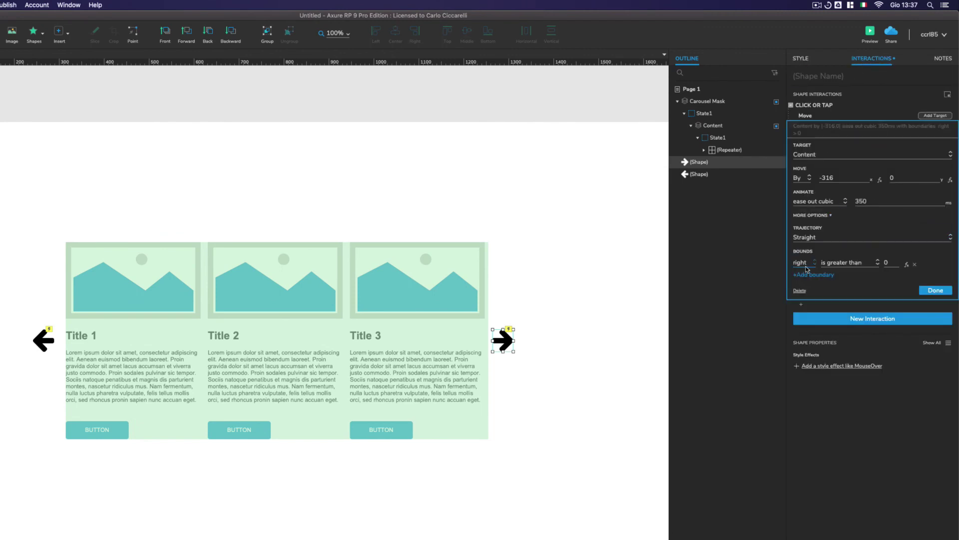
left_click(894, 264)
type("940")
left_click(937, 290)
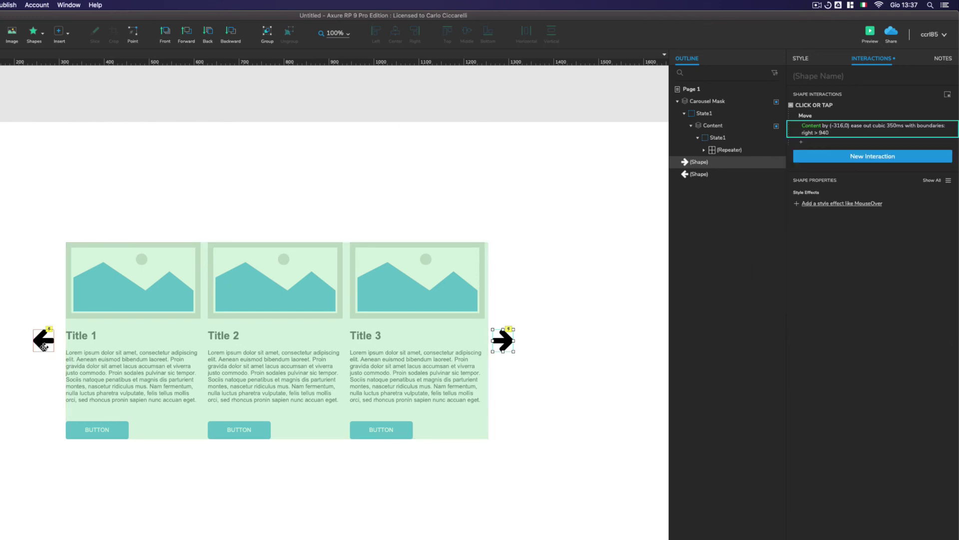
Step: Add a boundary to the left arrow's move: left is less than 0
left_click(44, 341)
left_click(841, 128)
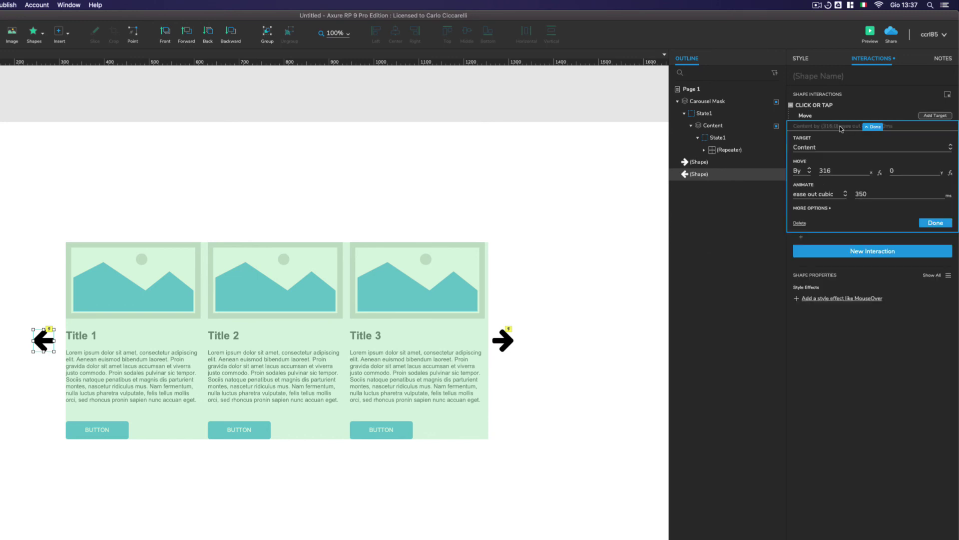
left_click(813, 207)
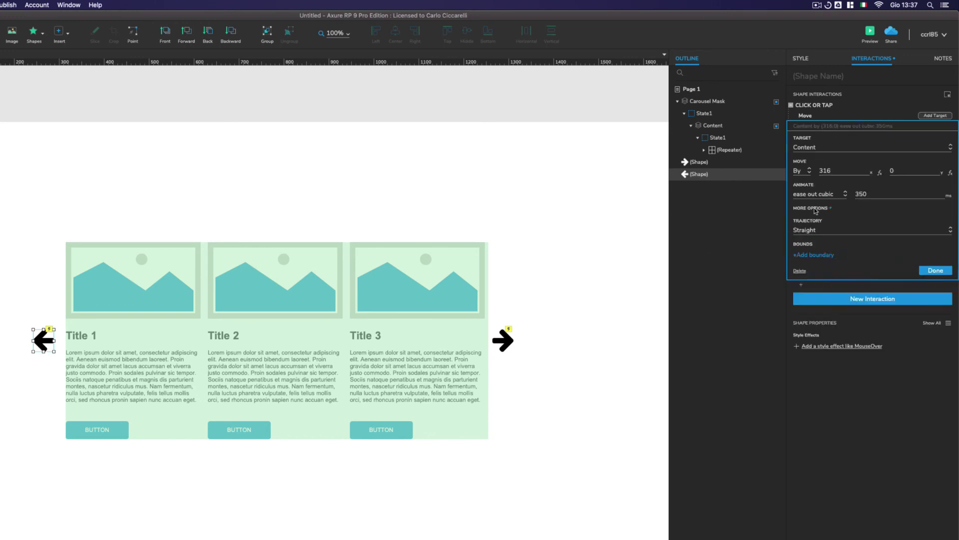
left_click(809, 256)
left_click(804, 263)
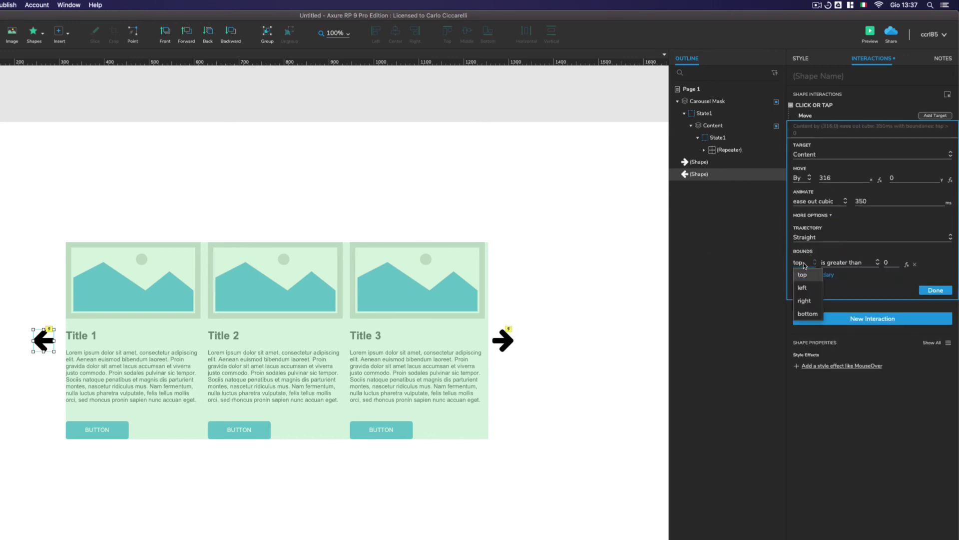
left_click(802, 288)
left_click(862, 263)
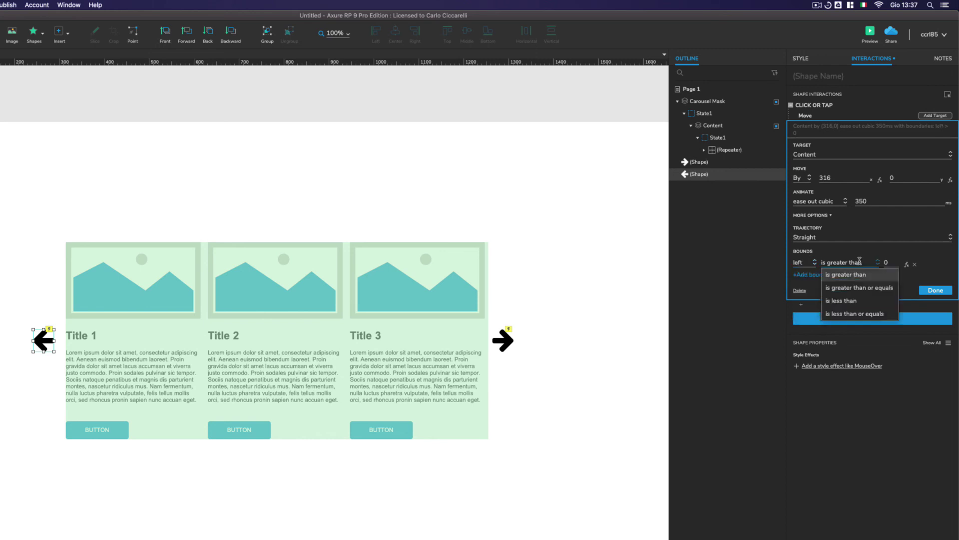
left_click(858, 301)
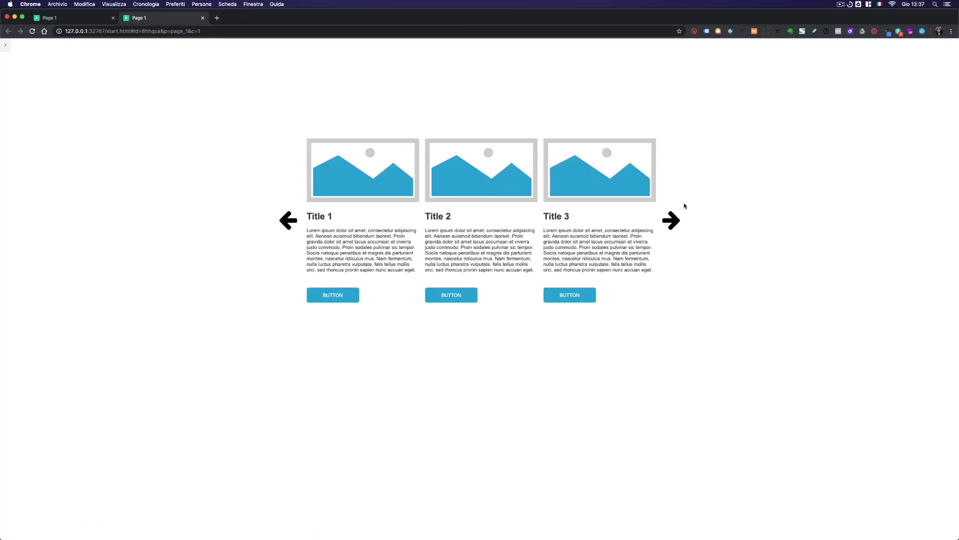
Step: In the Chrome preview, click left at the first cards, then advance and step back to test the limits
left_click(293, 223)
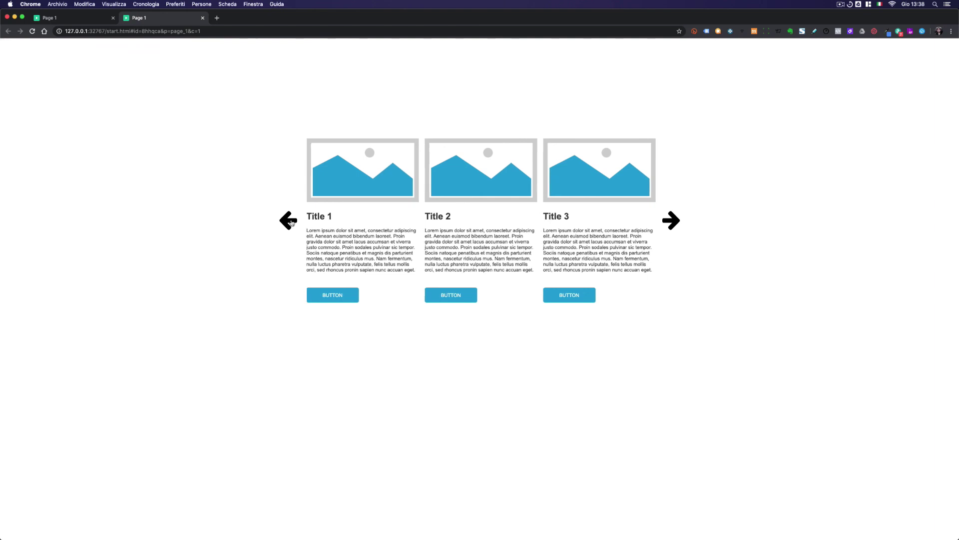
left_click(674, 221)
left_click(675, 221)
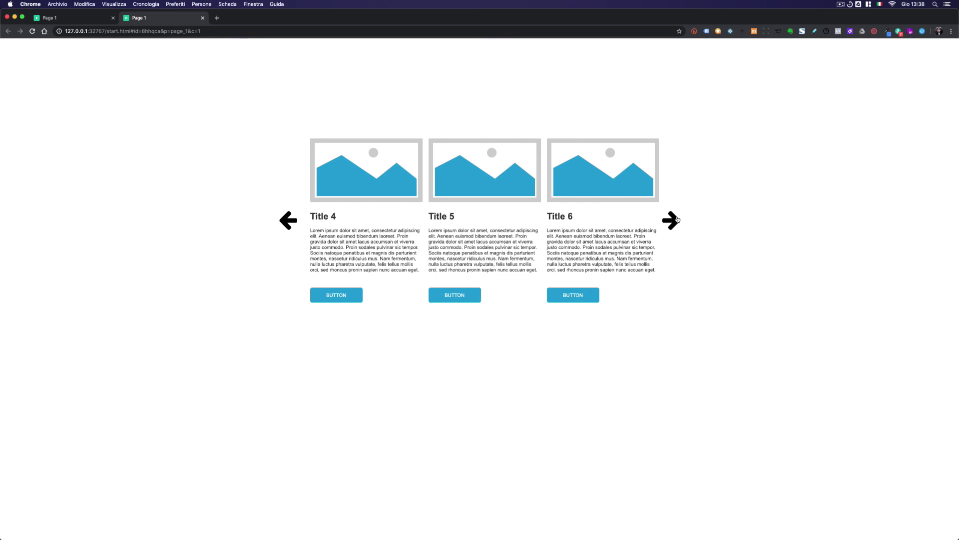
left_click(294, 220)
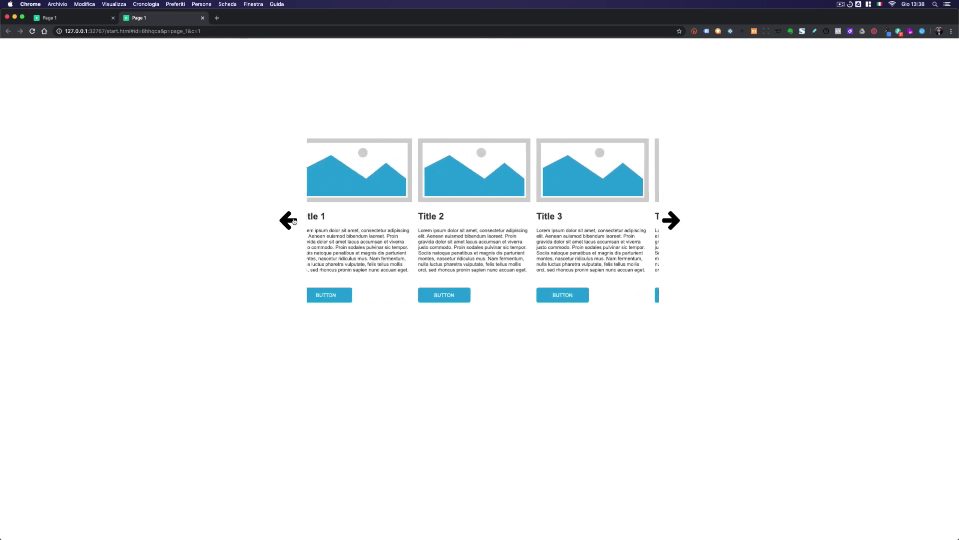
left_click(675, 224)
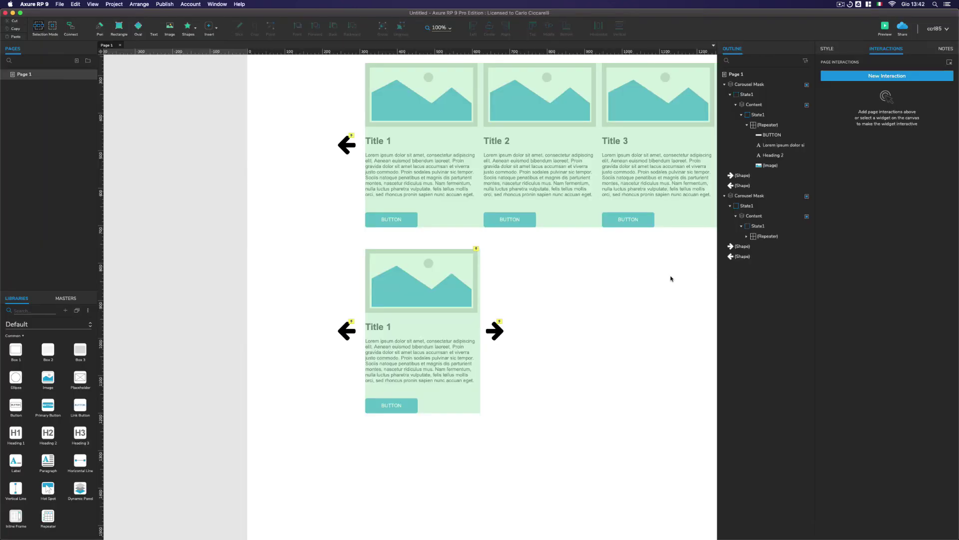